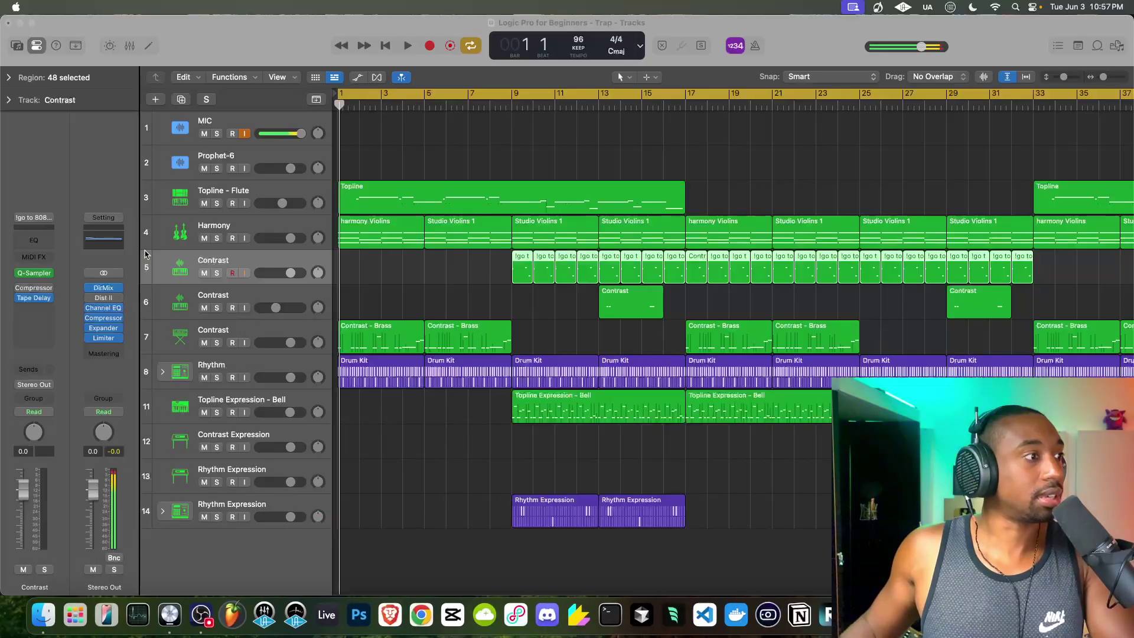
Enable Distortion II on the stereo output and play the song from bar 1 with the MIC track's input monitoring off.
click(90, 296)
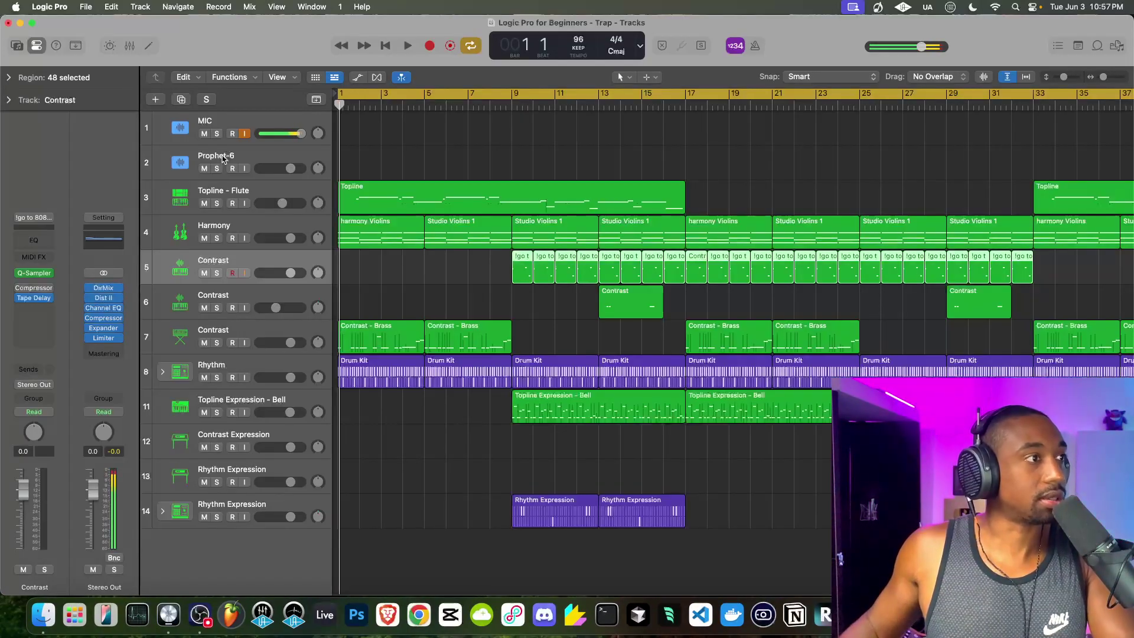
click(244, 135)
key(space)
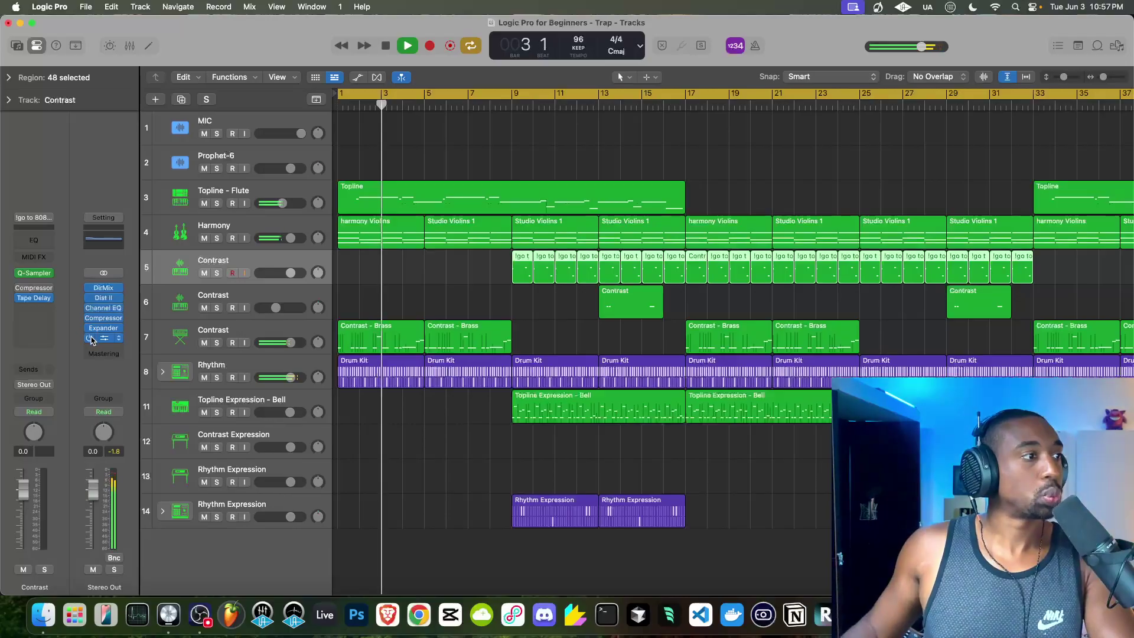
View the stereo output's Direction Mixer during playback, and stop around bar 17 with MIC input monitoring switched back on.
click(103, 288)
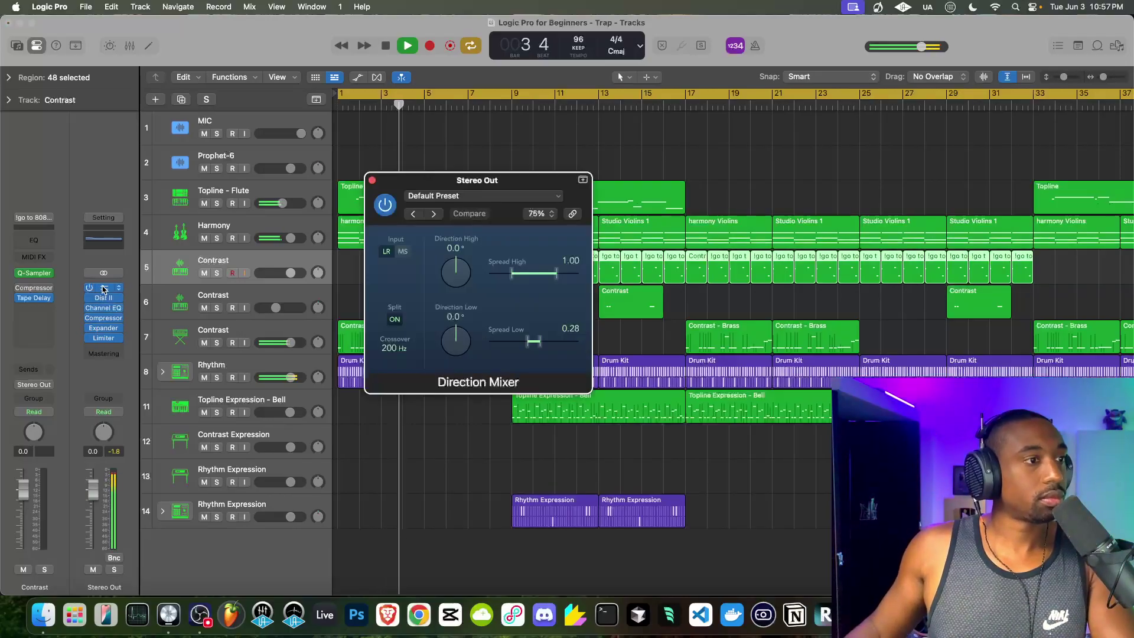
drag(477, 181, 140, 173)
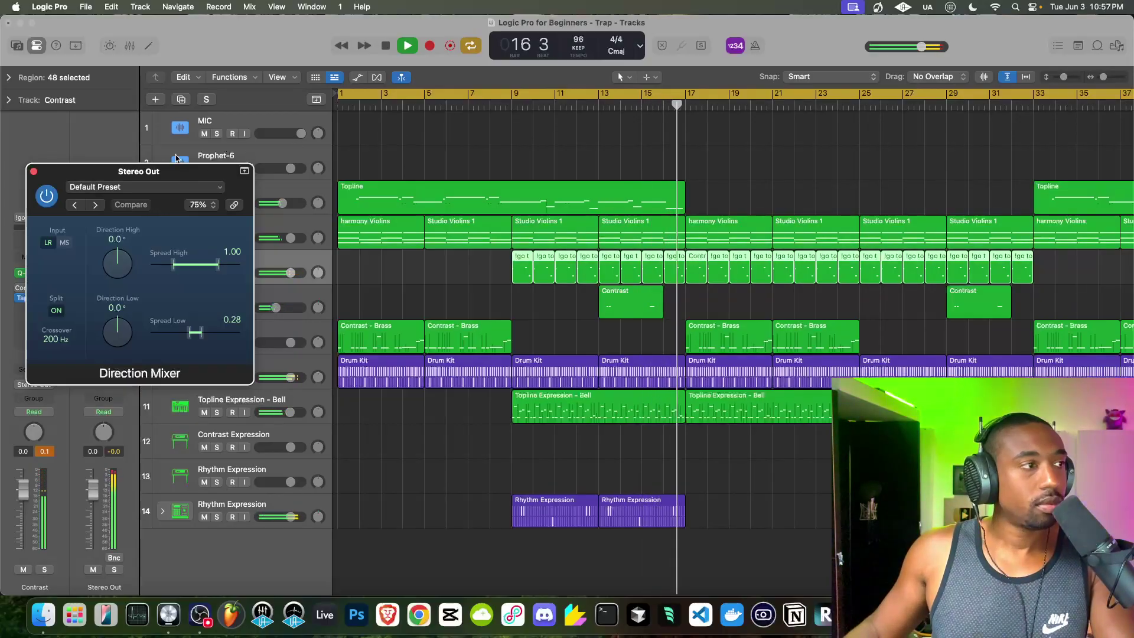
key(space)
click(245, 133)
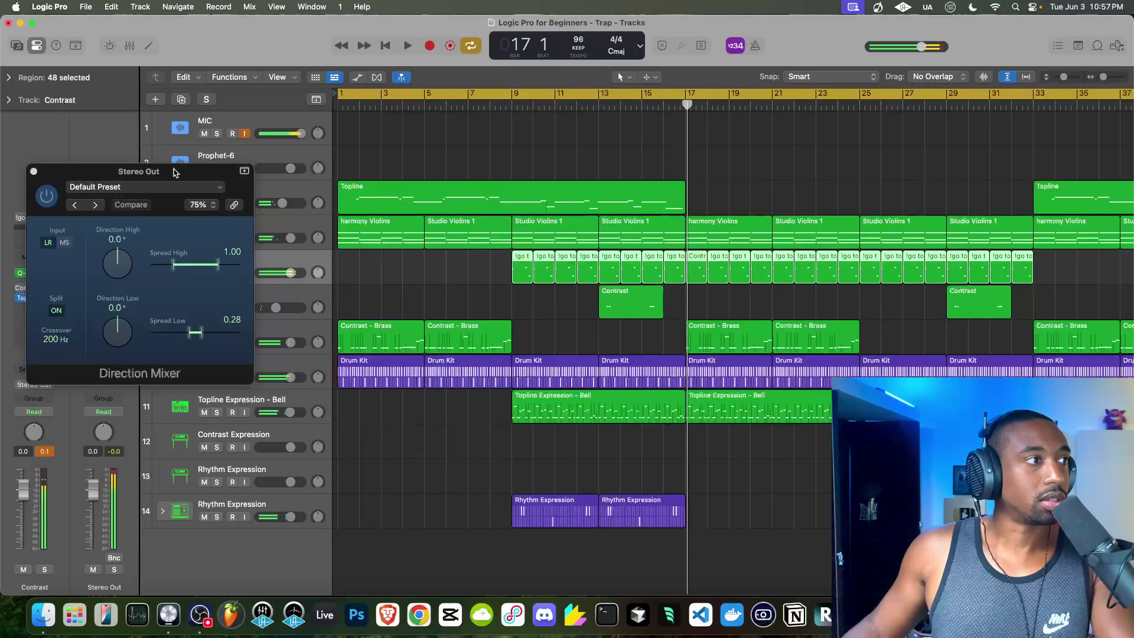
Bypass Distortion II on the stereo output and close the Direction Mixer window.
drag(154, 174, 350, 160)
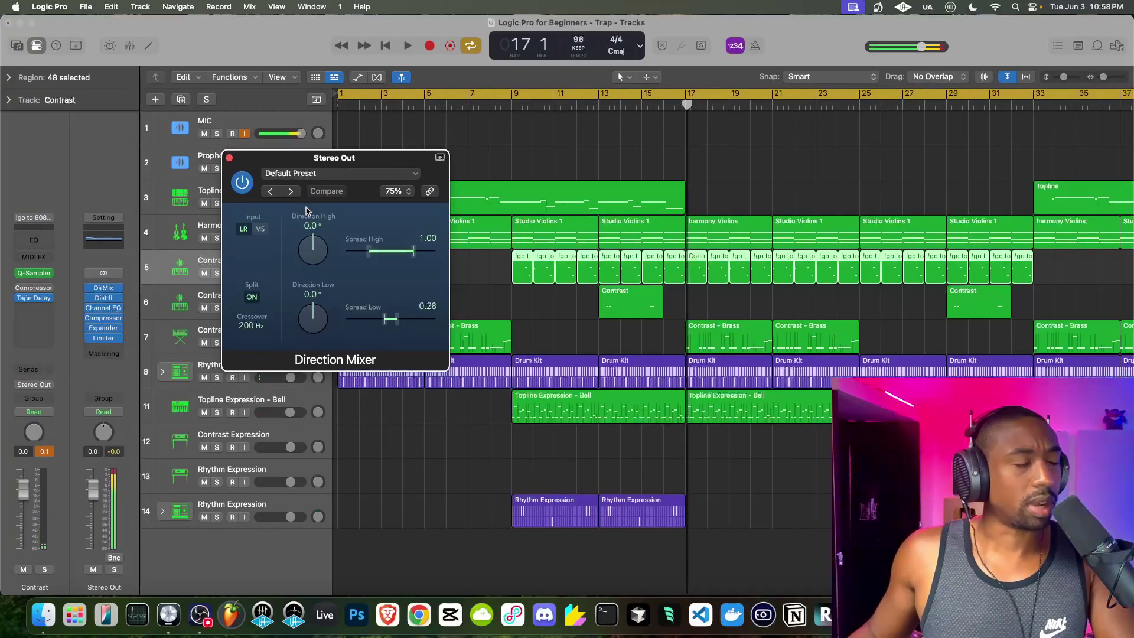
click(118, 298)
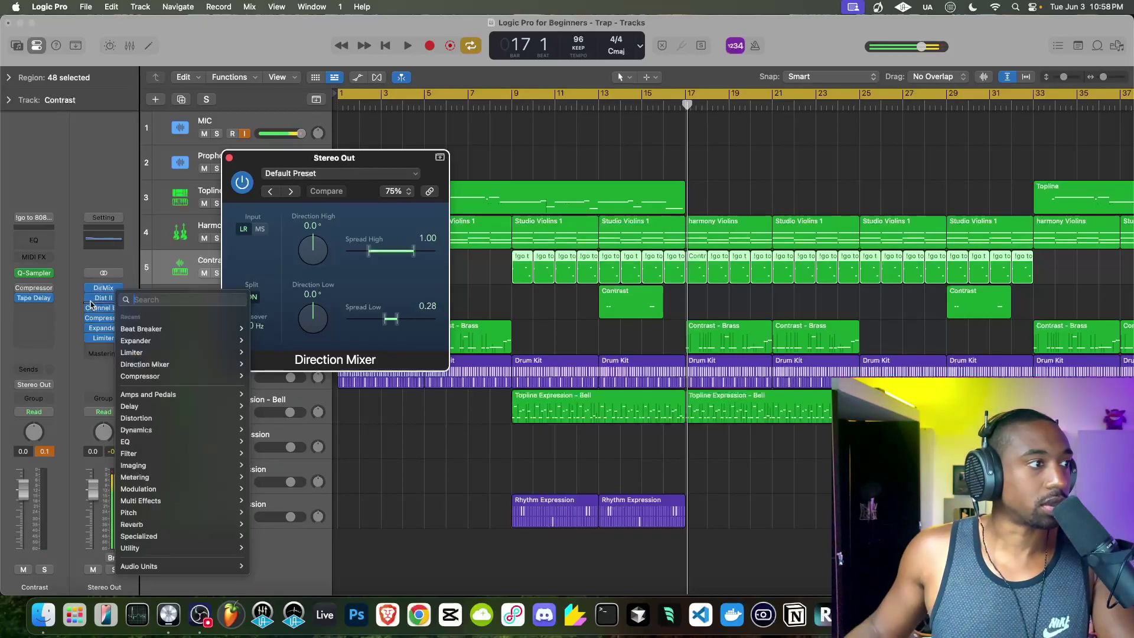
click(91, 300)
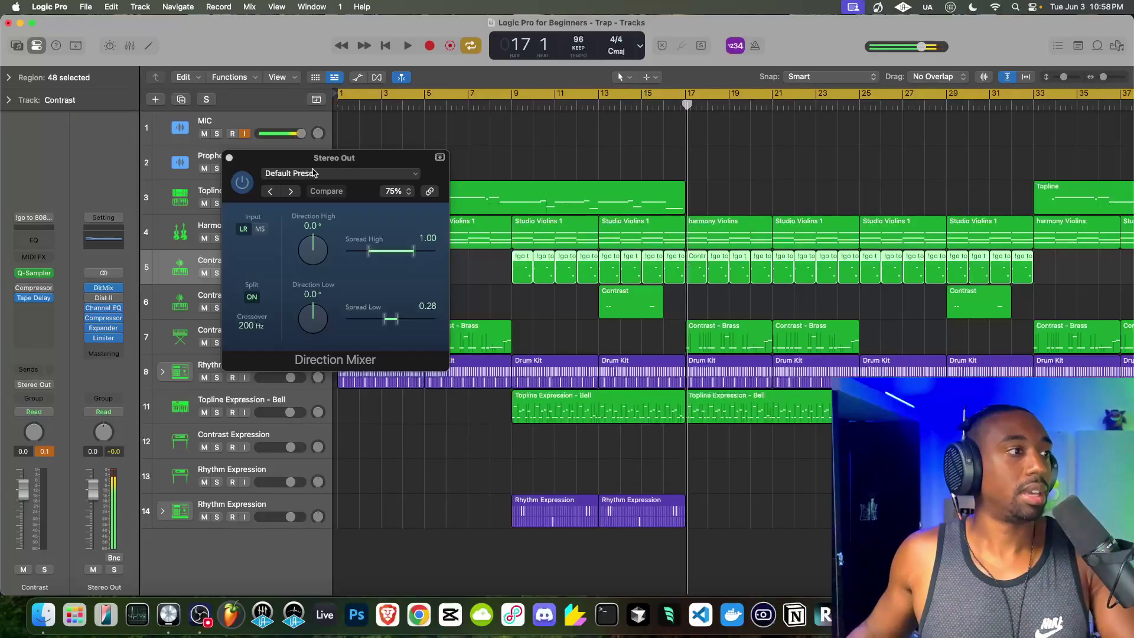
click(229, 157)
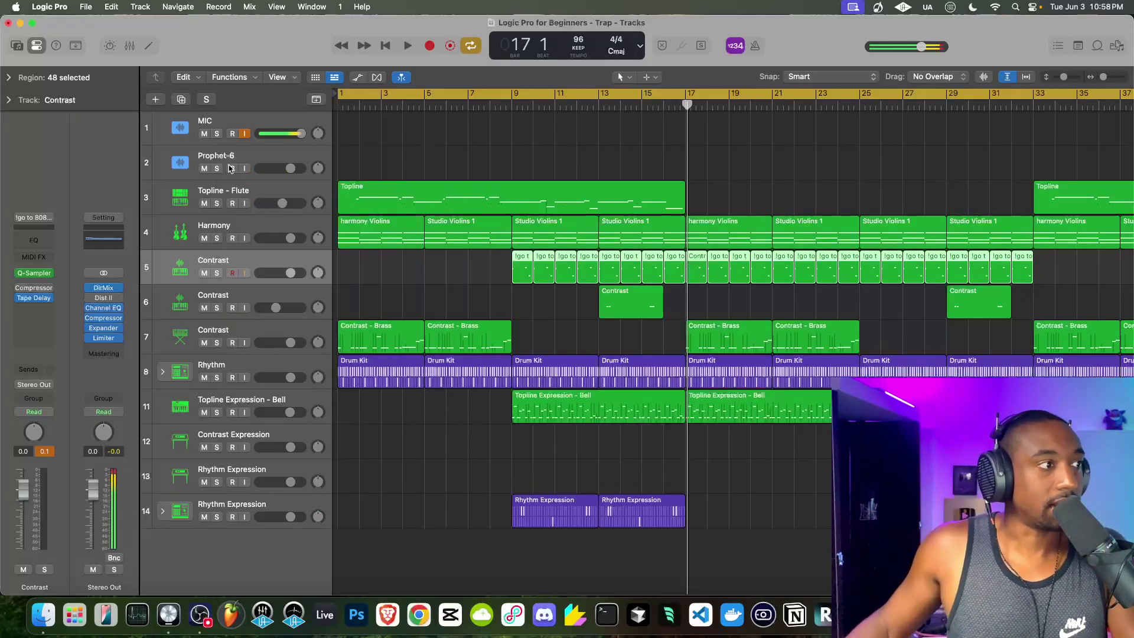
Open Distortion II on the stereo output and review its distortion type choices.
click(101, 299)
drag(490, 168, 431, 158)
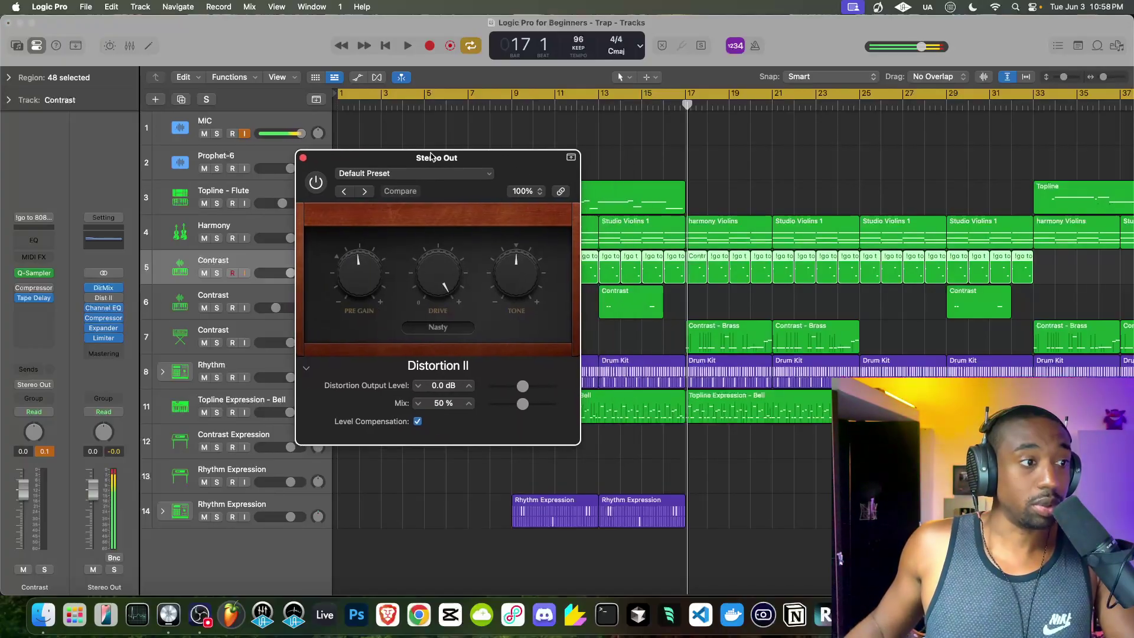
click(445, 328)
click(378, 329)
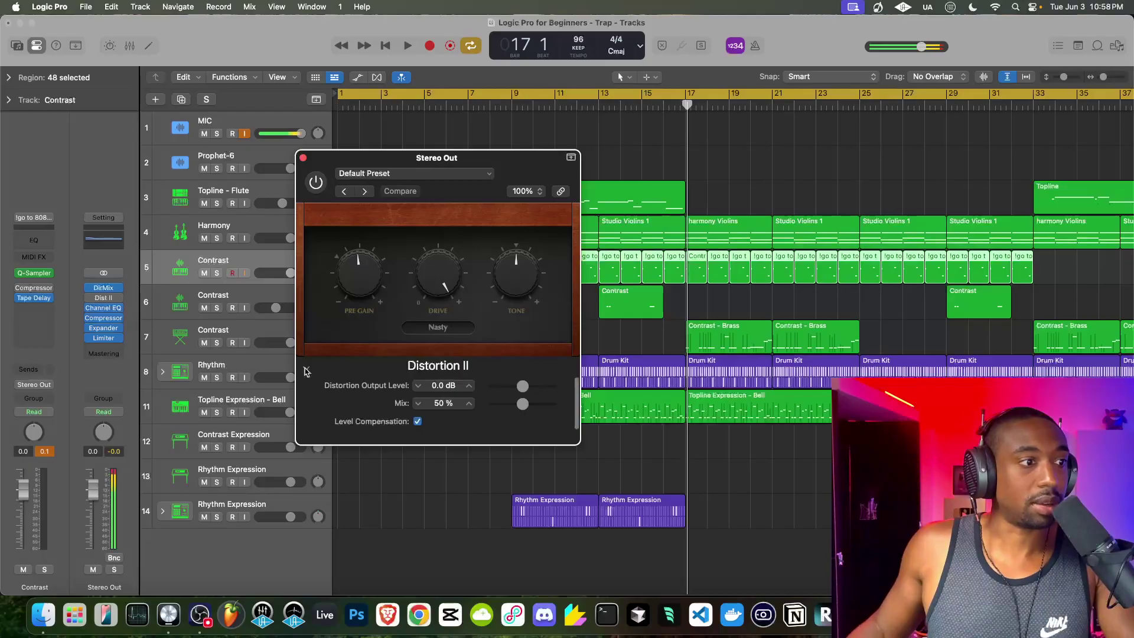
Try a 46% mix in Distortion II, return it to 50%, and close the effect with it bypassed.
mouse_move(520, 409)
mouse_down()
mouse_move(567, 408)
mouse_move(517, 409)
mouse_up()
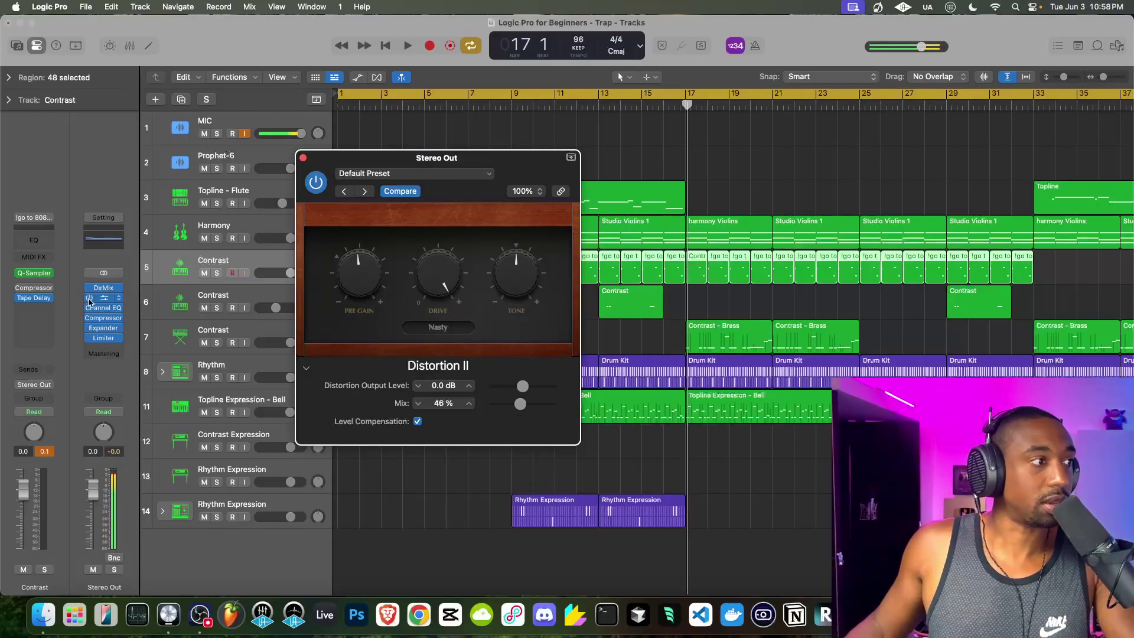
click(521, 405)
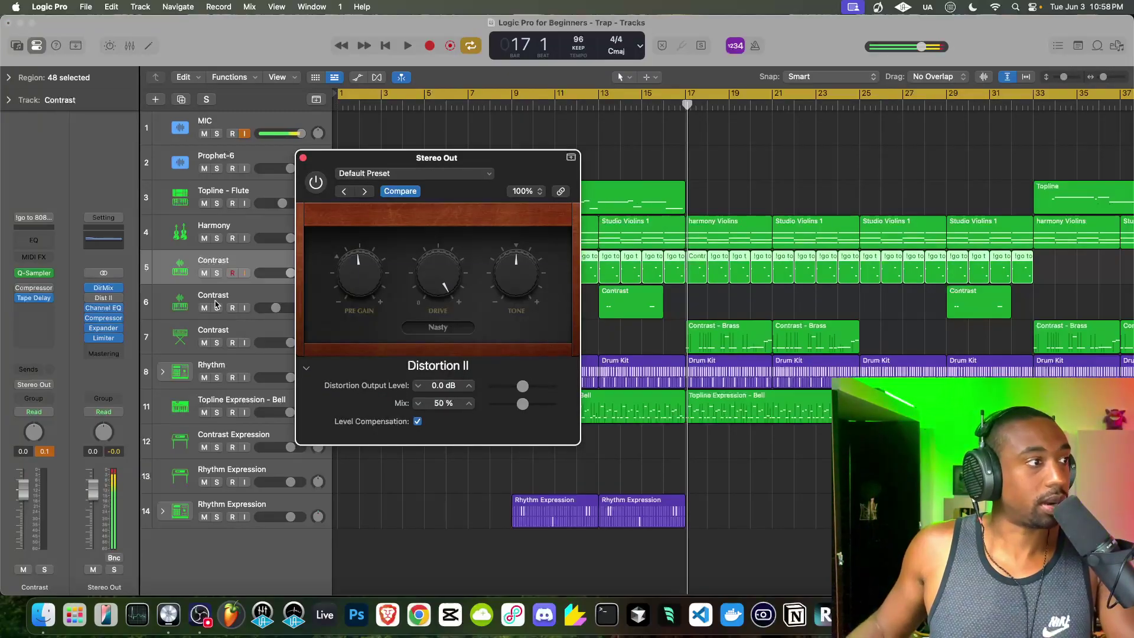
click(130, 292)
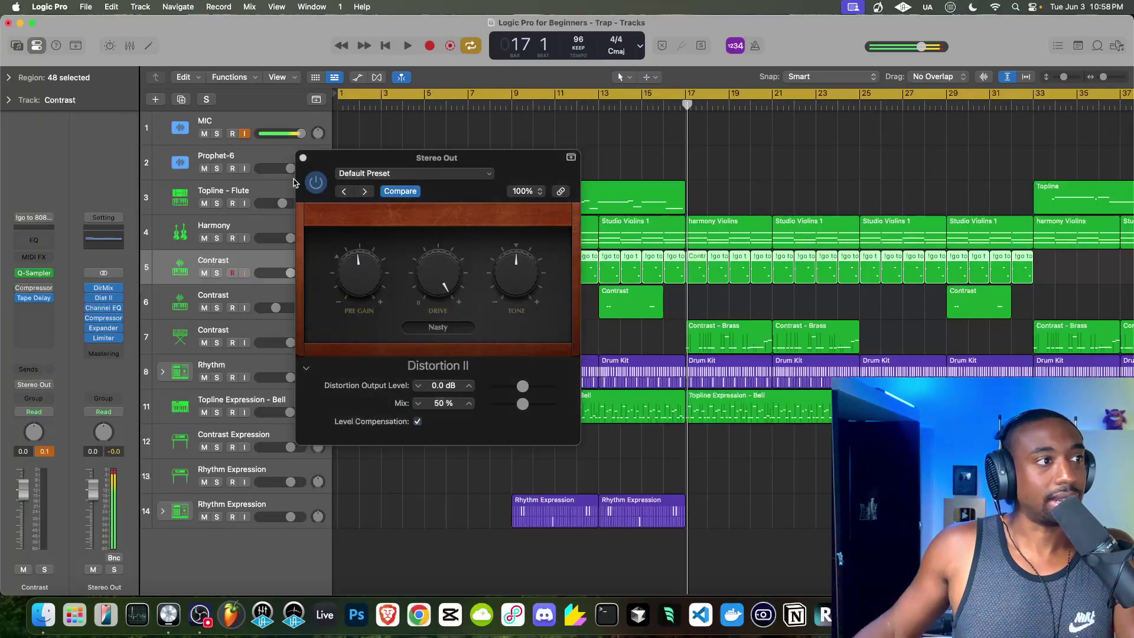
click(316, 183)
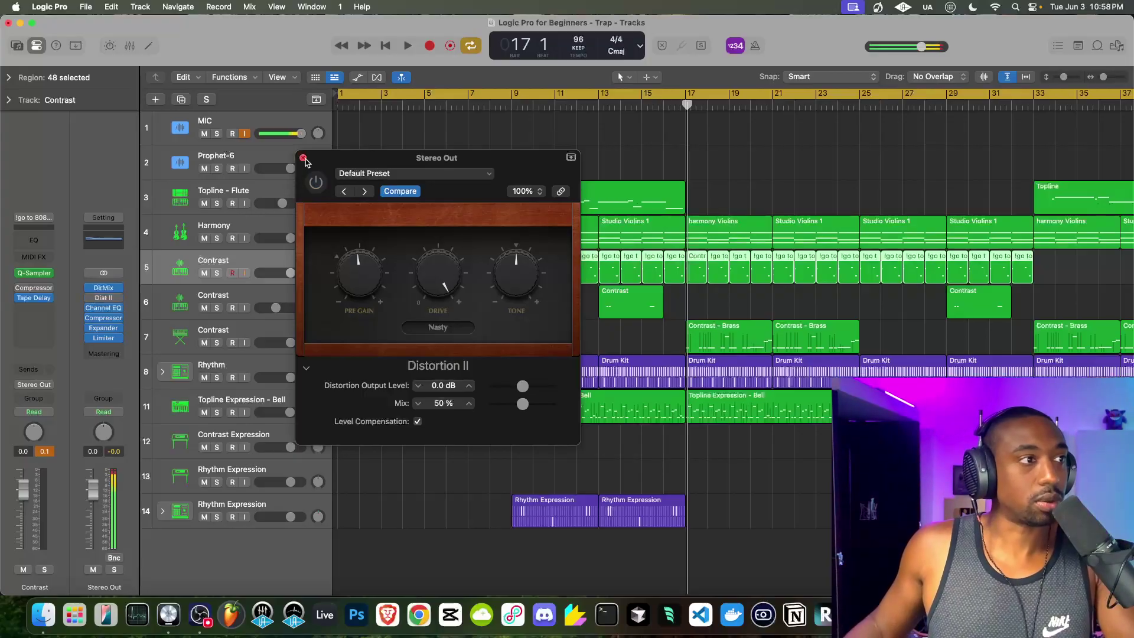
click(303, 158)
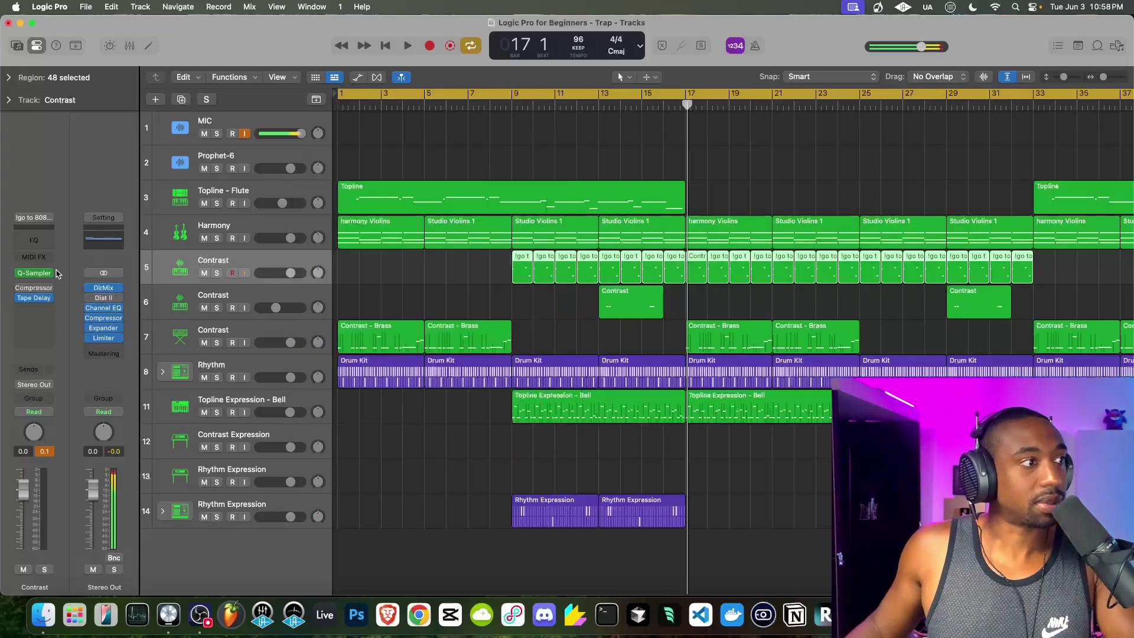
Examine the band settings of the stereo output's Channel EQ and close its window.
click(101, 311)
drag(466, 169, 415, 168)
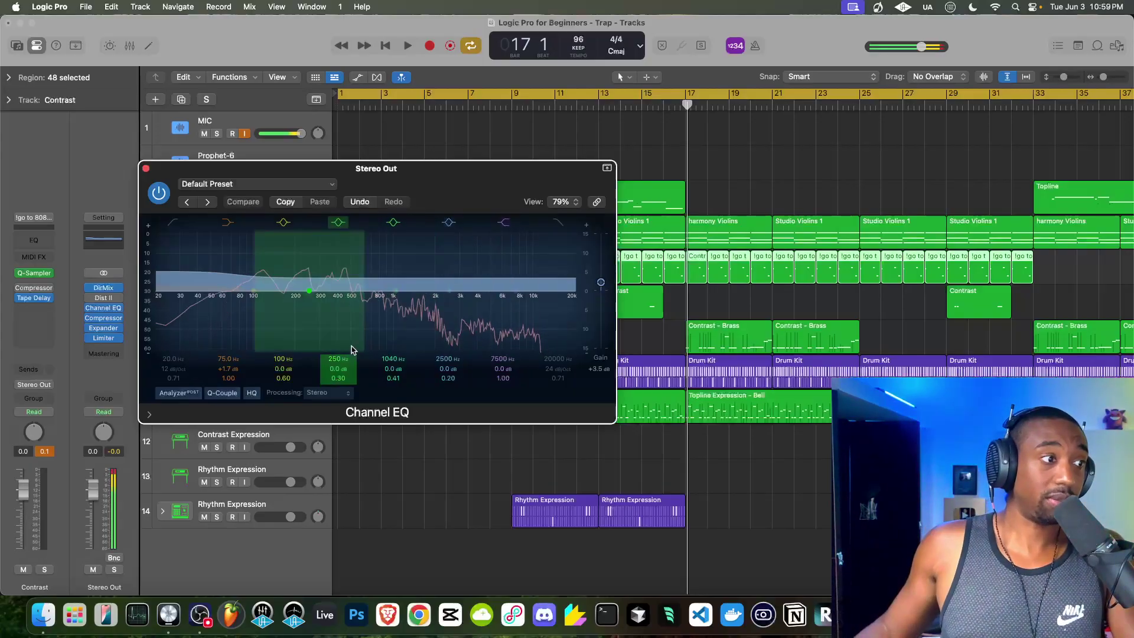
click(146, 170)
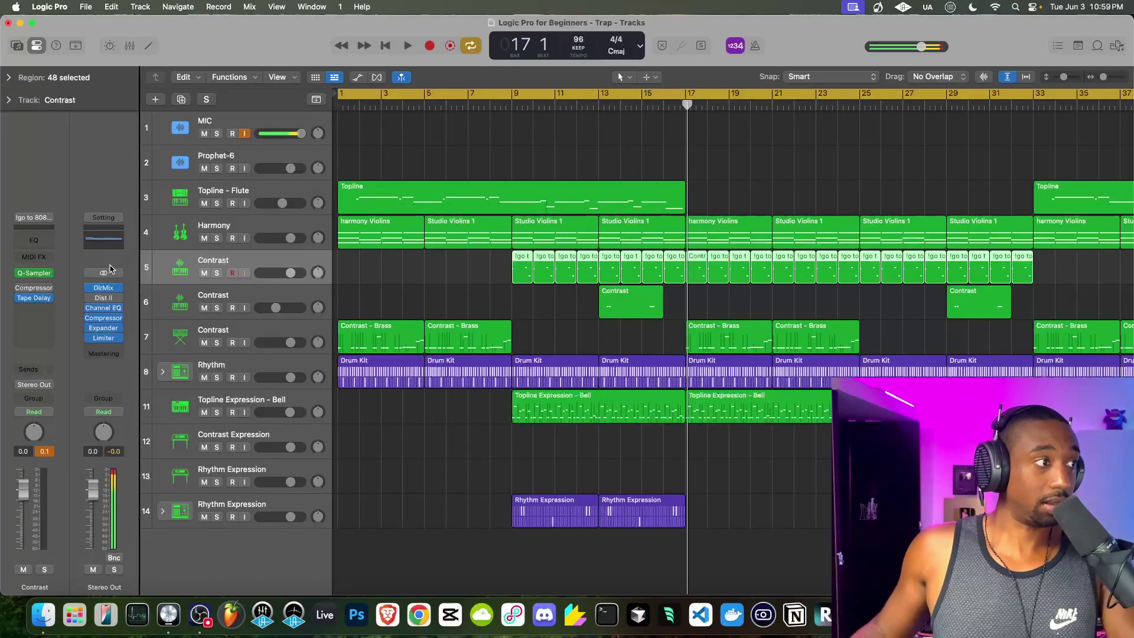
Examine the threshold, ratio, distortion and mix settings of the stereo output's Compressor.
click(103, 319)
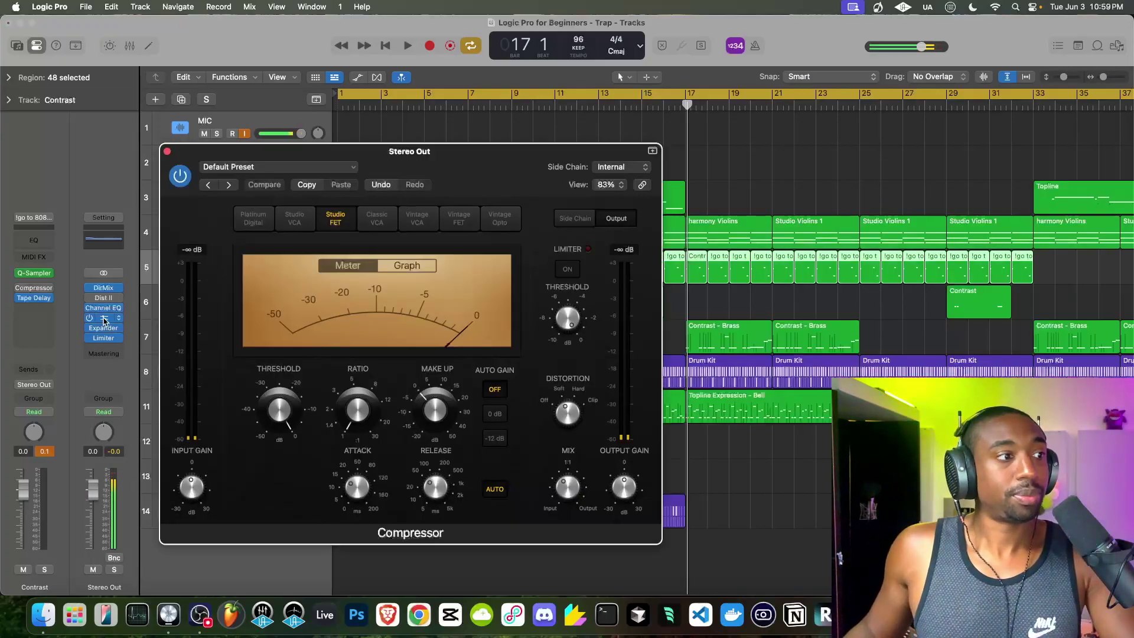
mouse_move(278, 414)
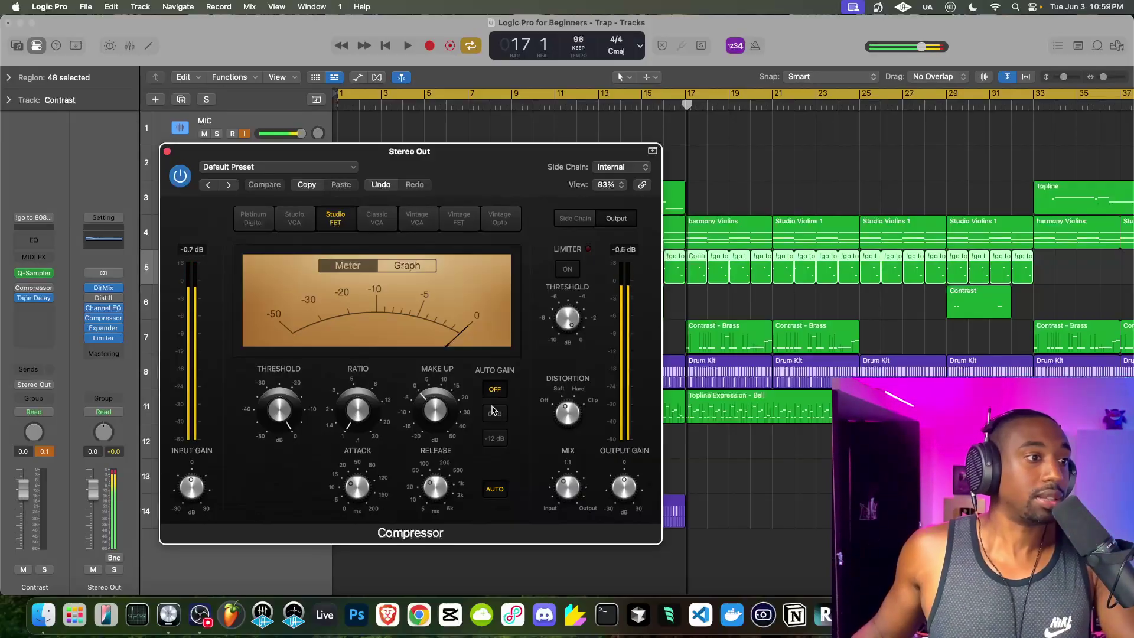
drag(455, 151, 416, 107)
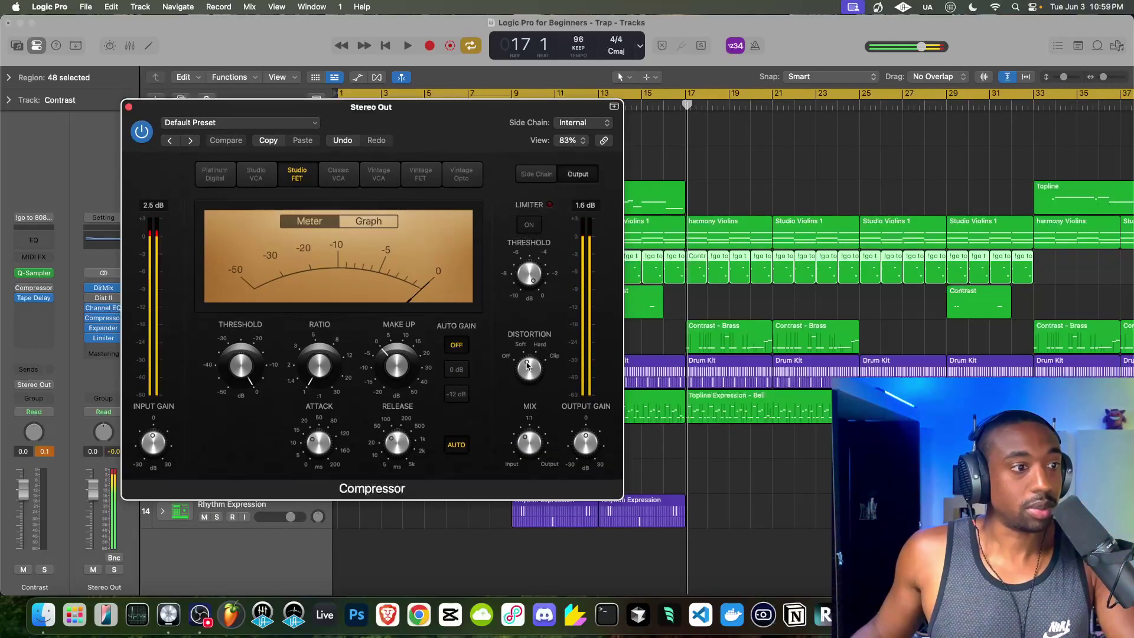
mouse_move(552, 427)
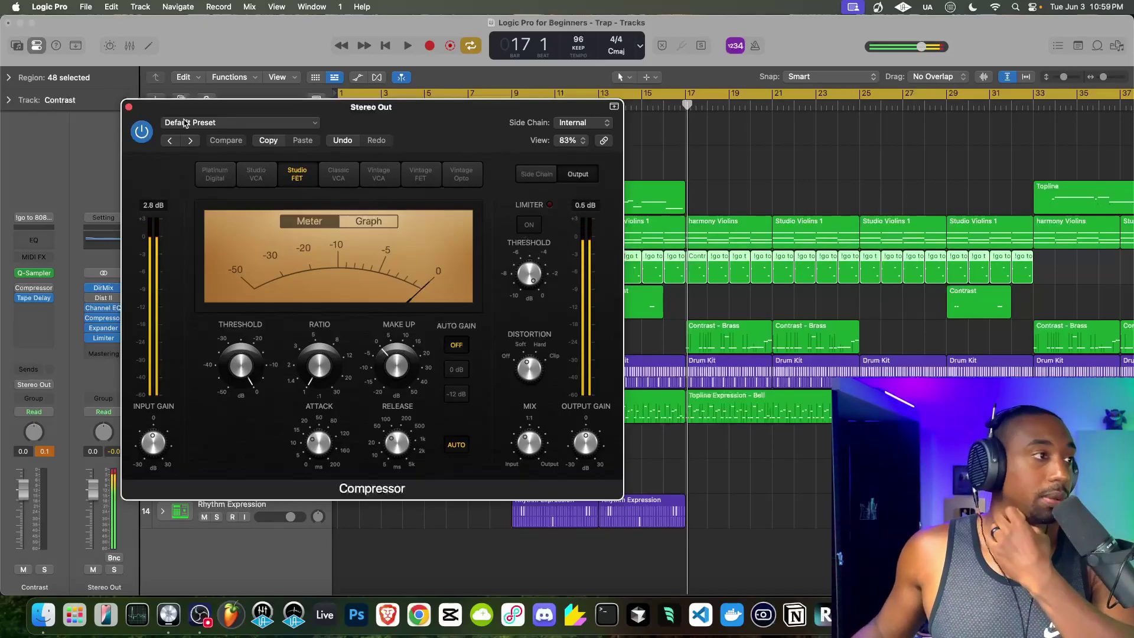
click(129, 107)
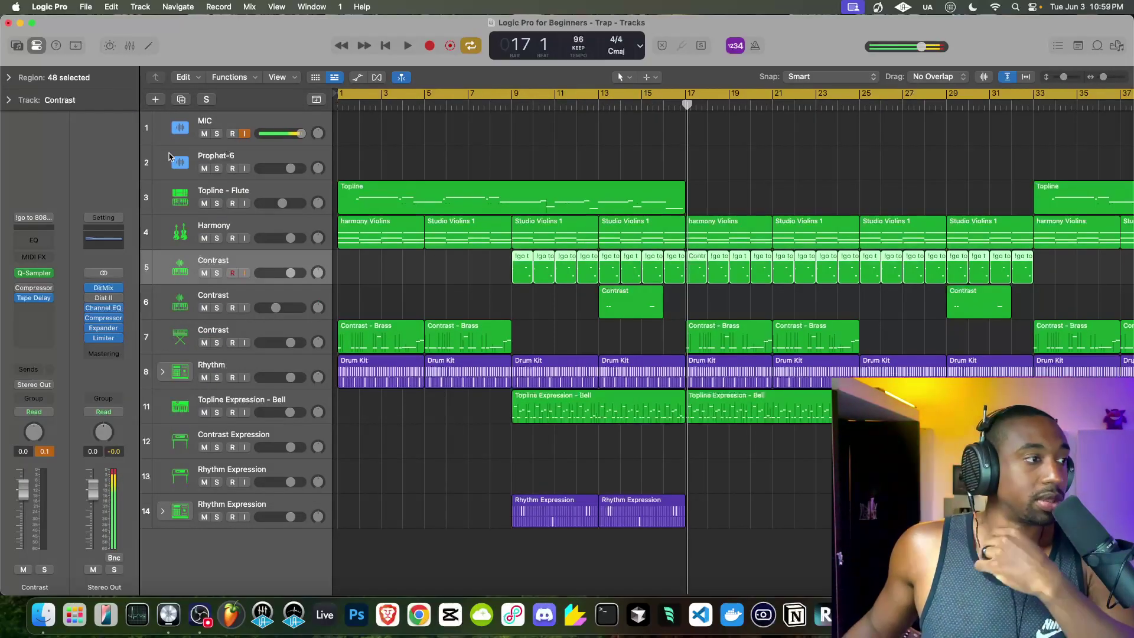
click(105, 319)
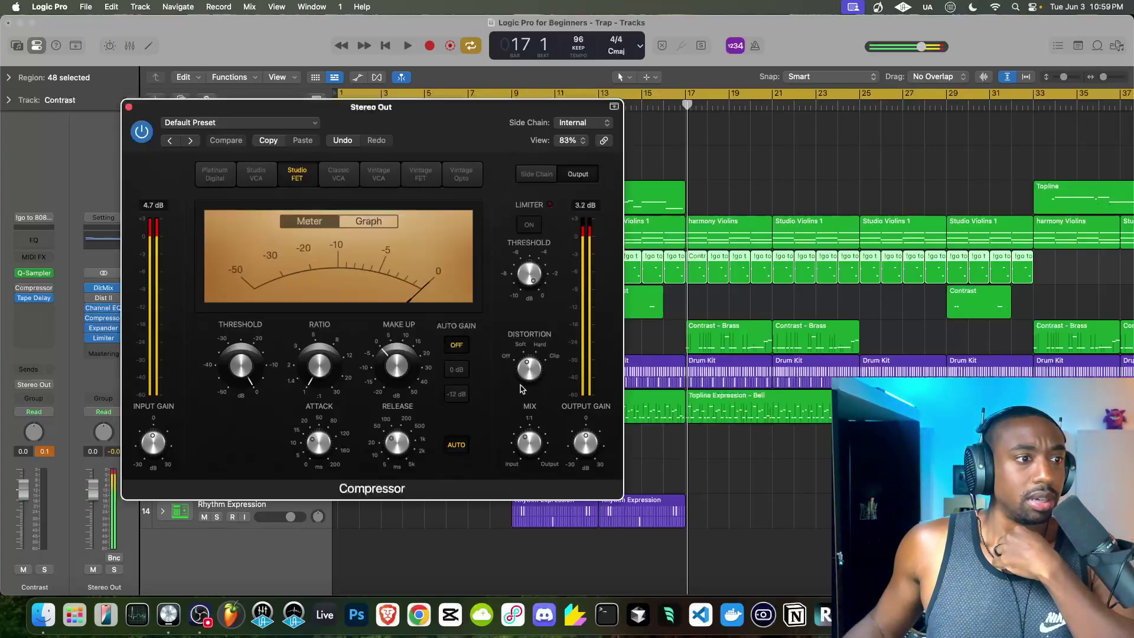
click(128, 107)
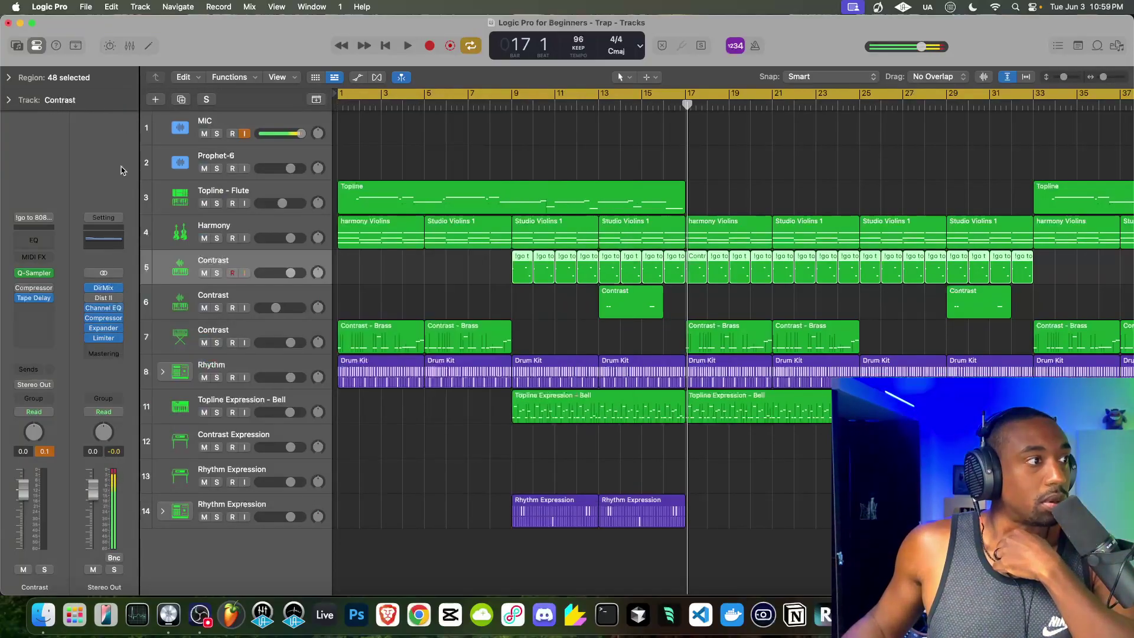
Review the Expander settings on the stereo output and bypass every effect in the chain except the Limiter.
click(103, 329)
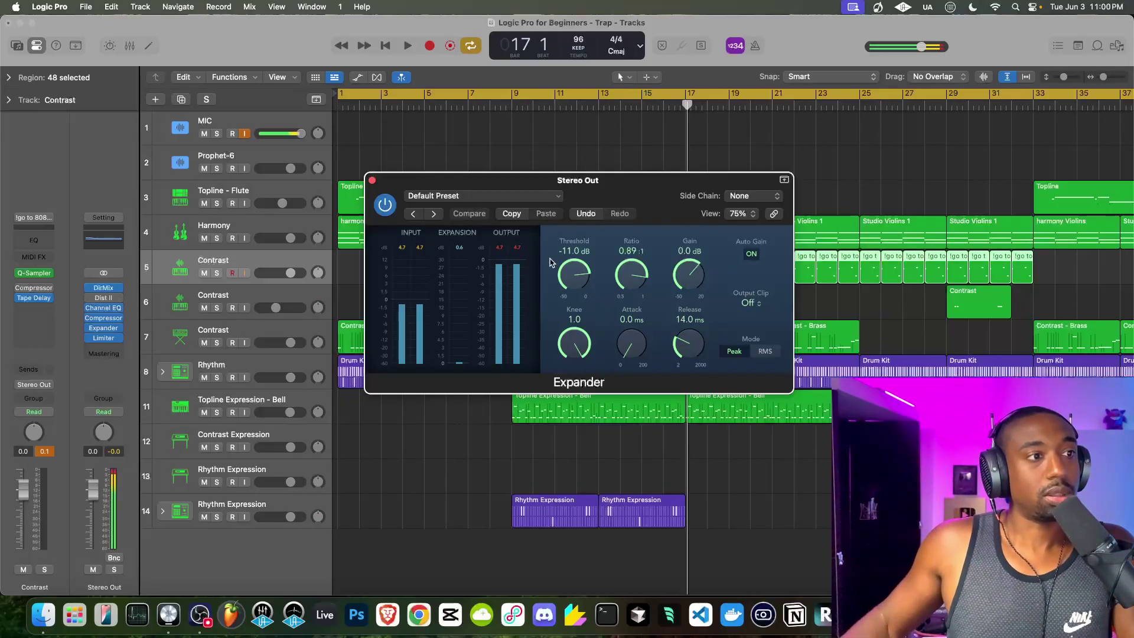
click(372, 180)
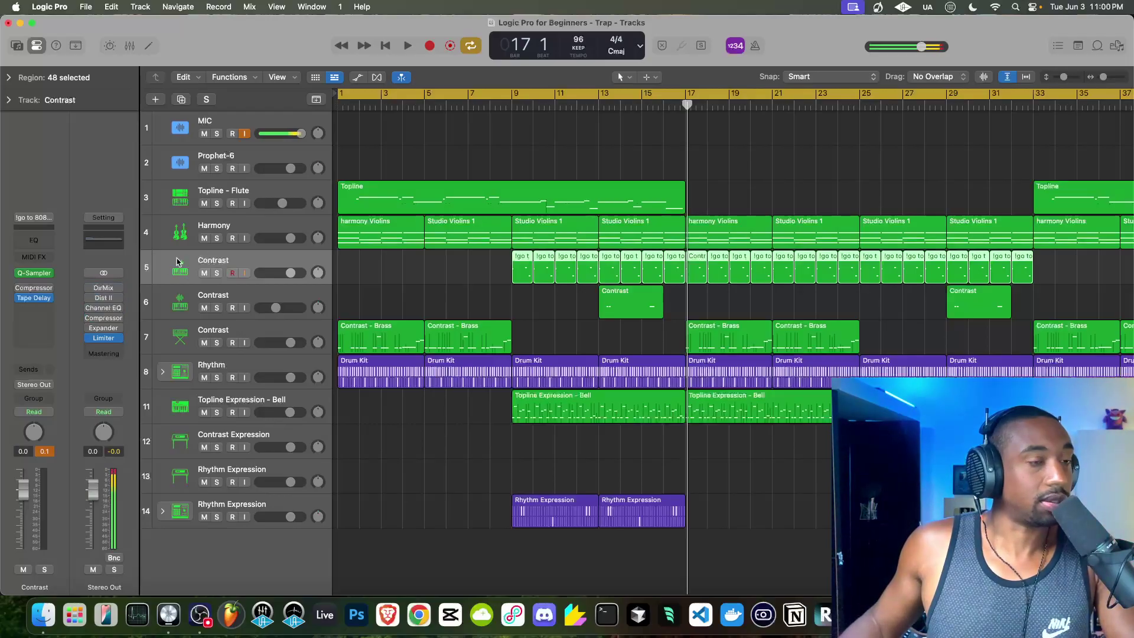
Limit the cycle range to bars 9 through 17 and play that section.
key(Return)
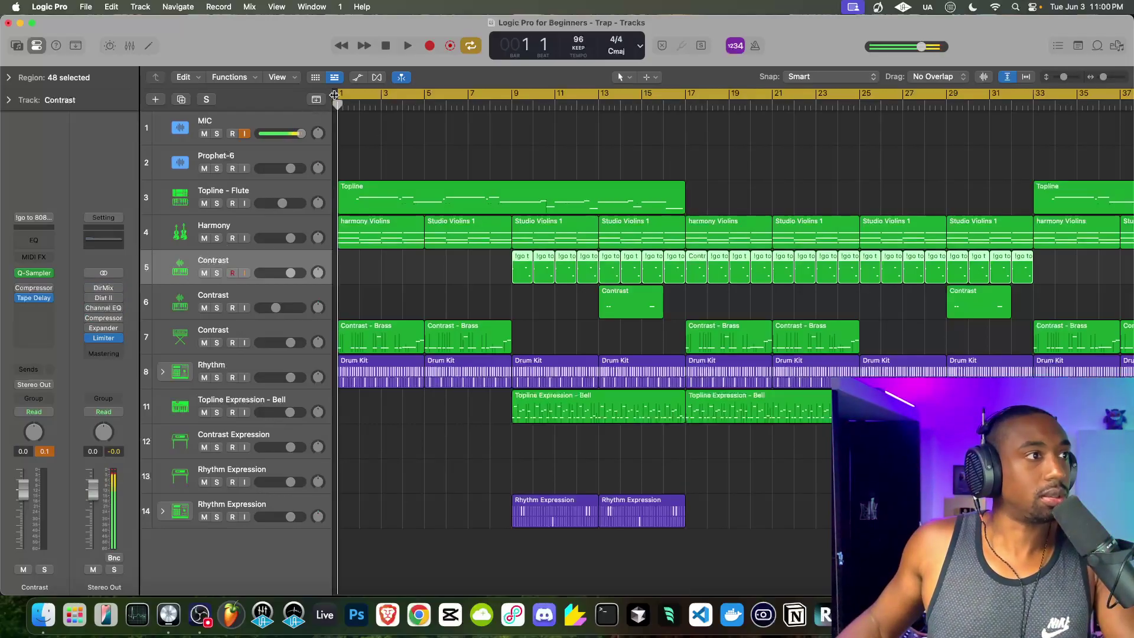
drag(340, 95, 514, 105)
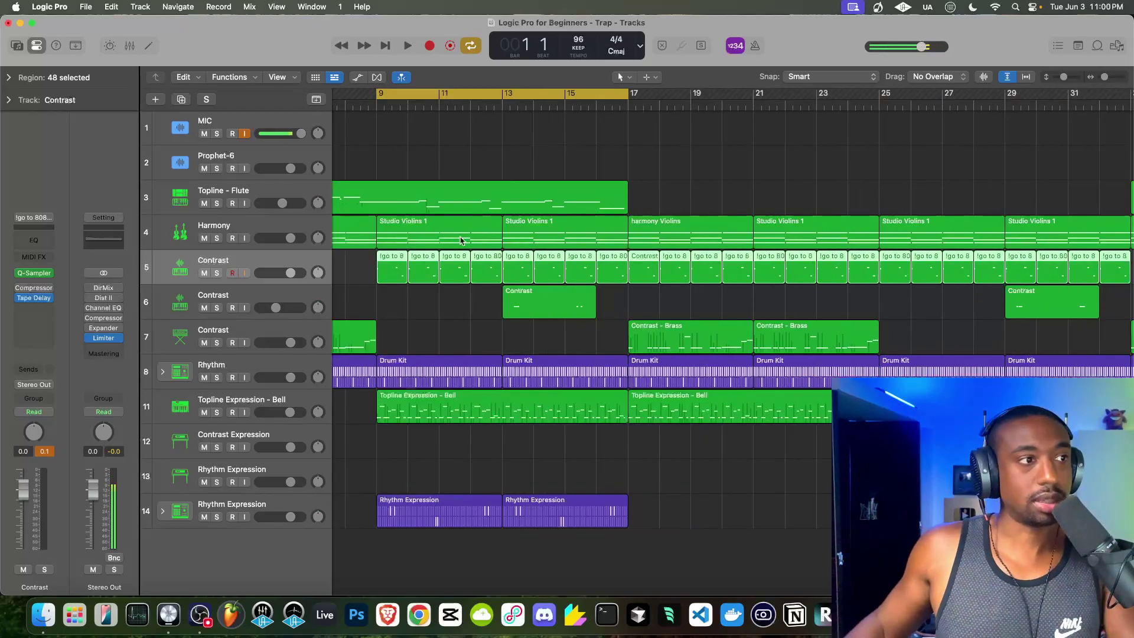
key(space)
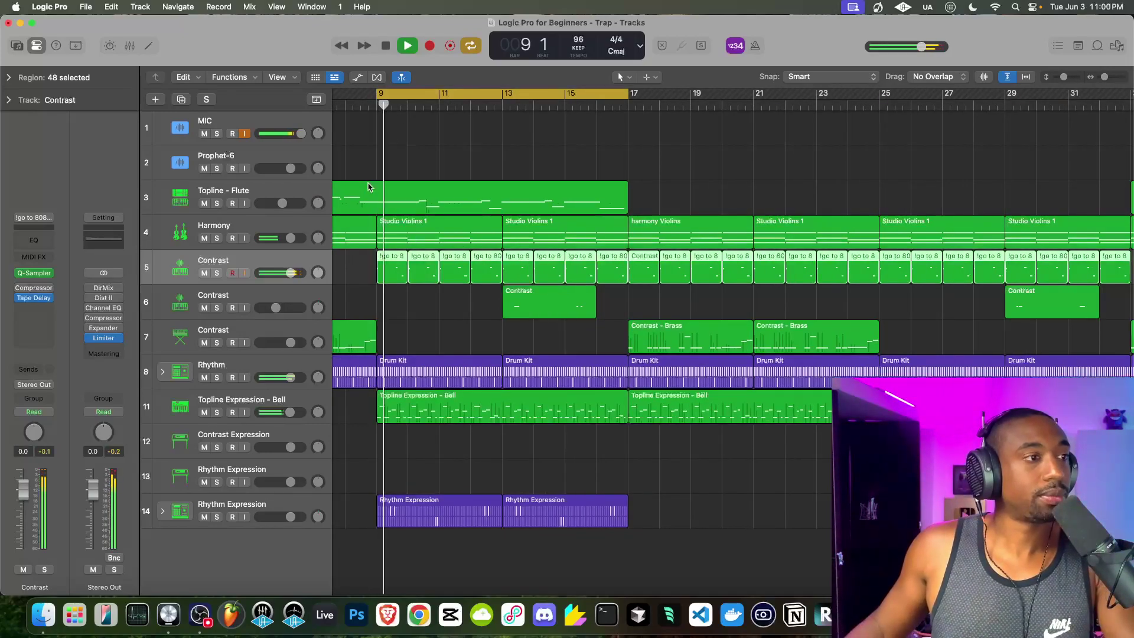
Enable the stereo output's Direction Mixer, compare playback with it off and on, and stop with it left on.
mouse_move(105, 290)
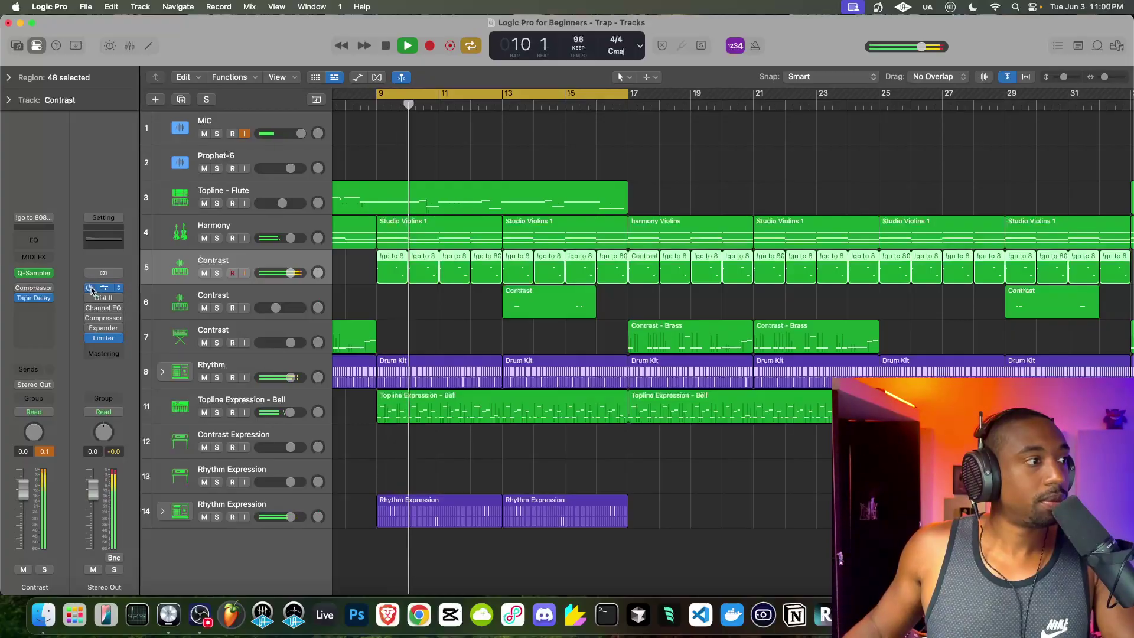
click(105, 289)
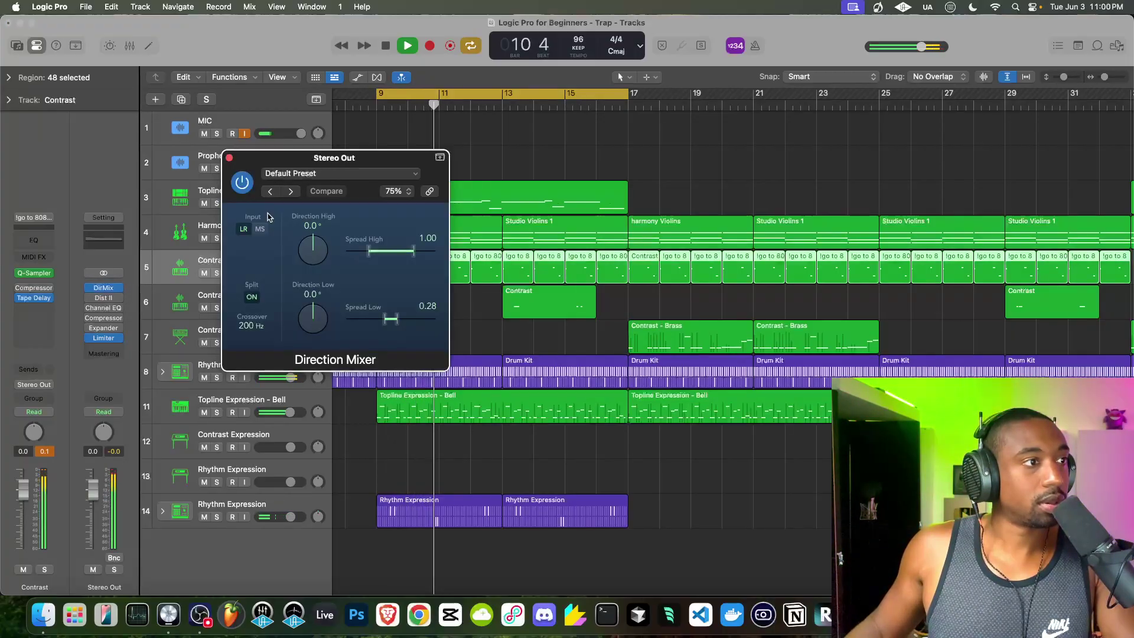
click(242, 183)
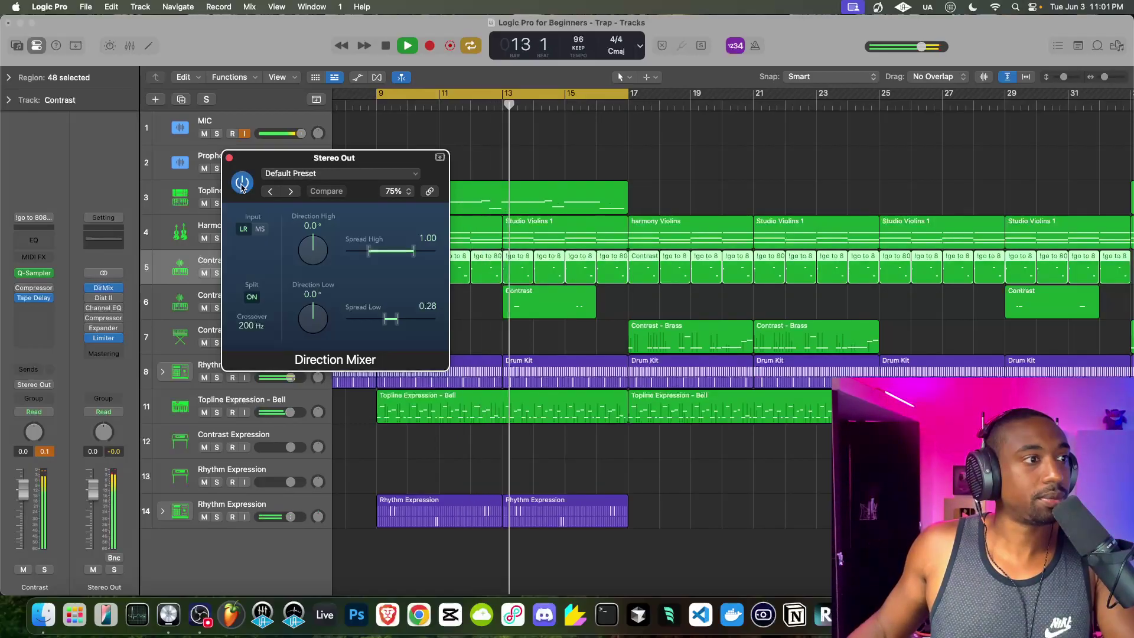
click(242, 183)
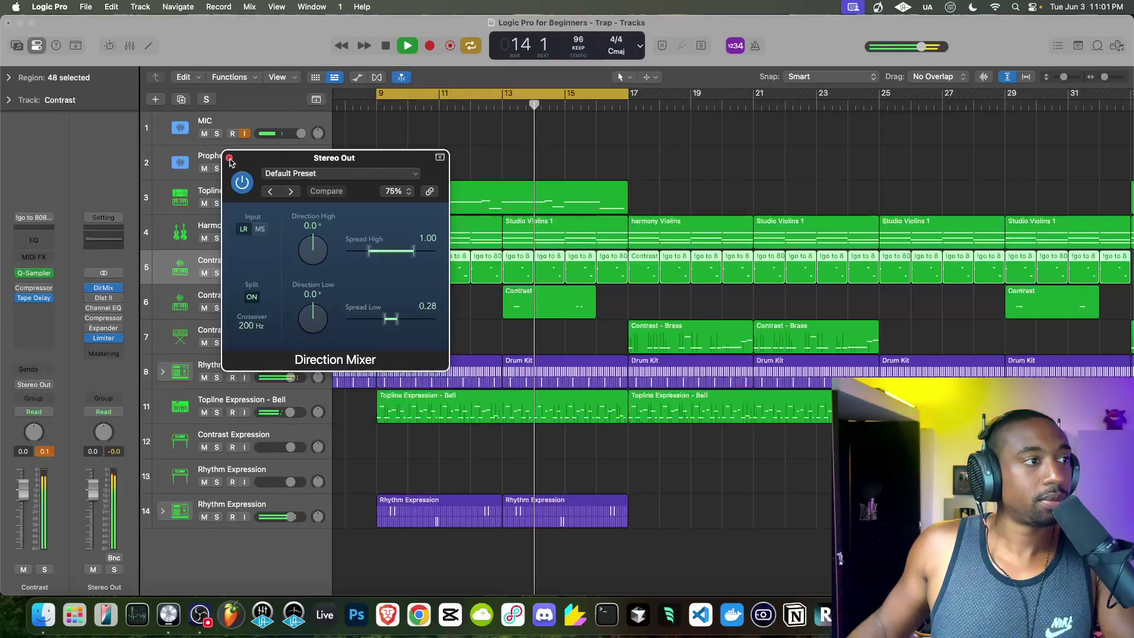
click(230, 159)
key(space)
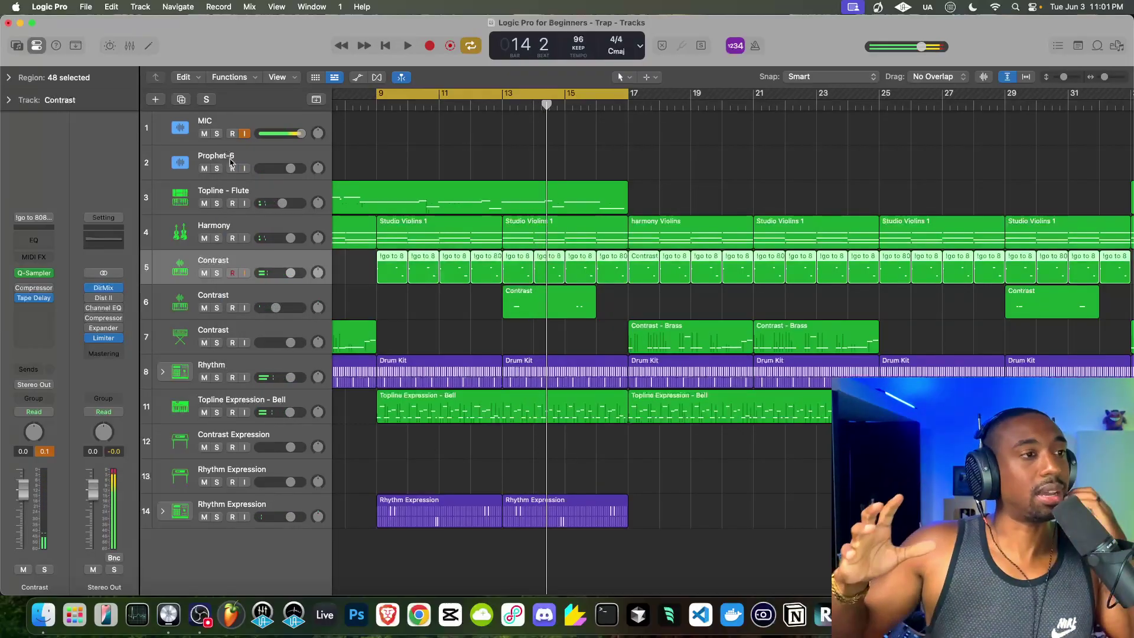
Enable Distortion II on the stereo output during playback and compare the section with it off and on.
key(space)
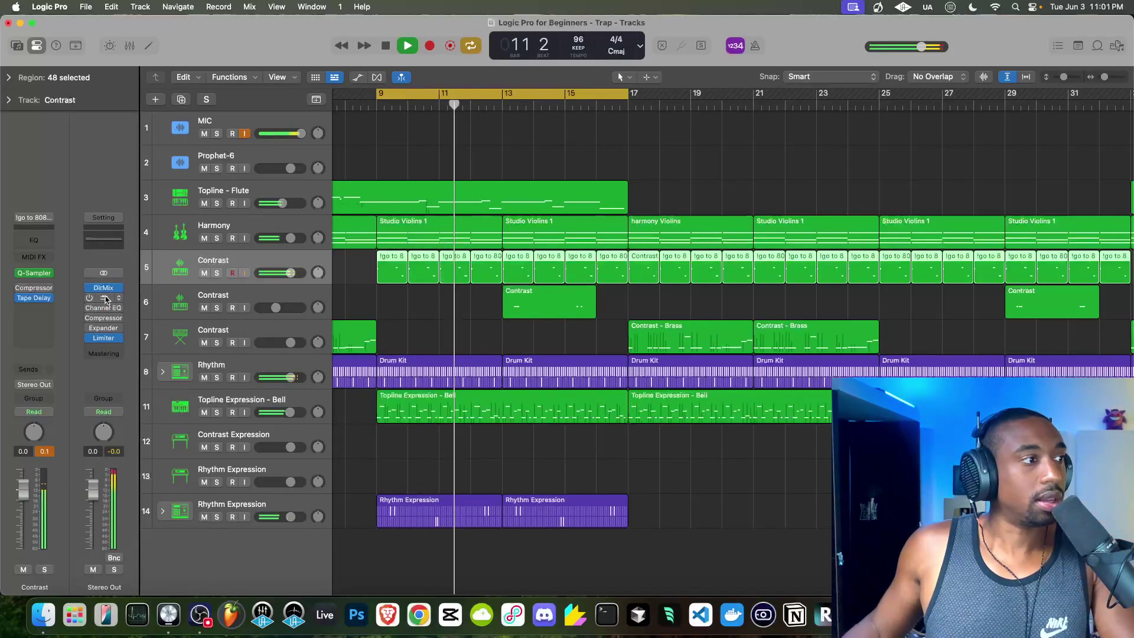
click(103, 298)
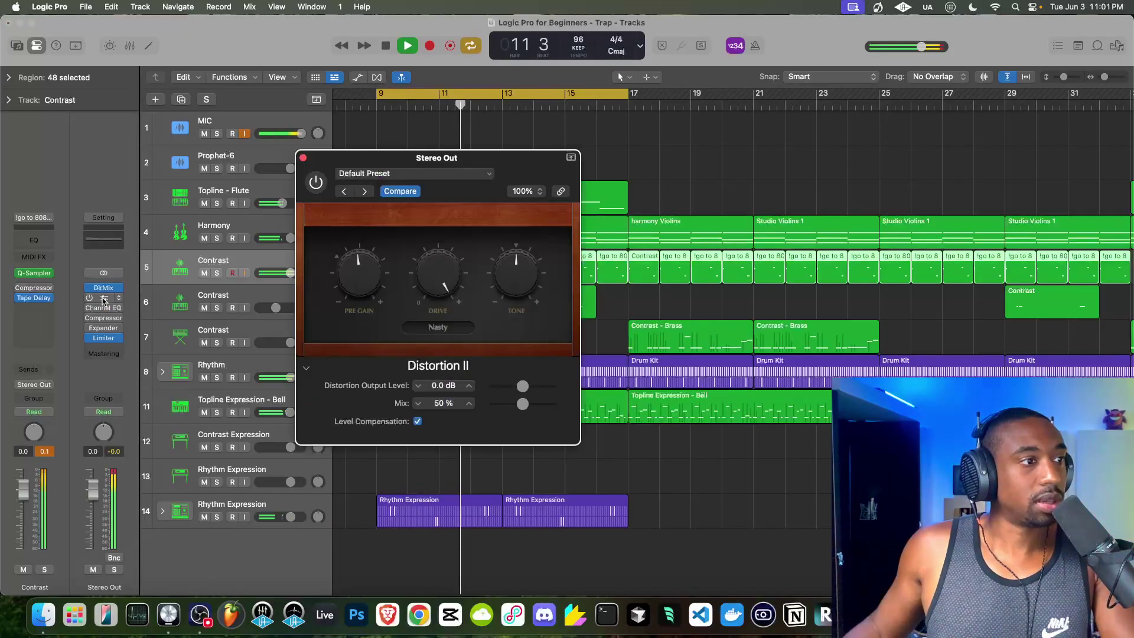
click(315, 182)
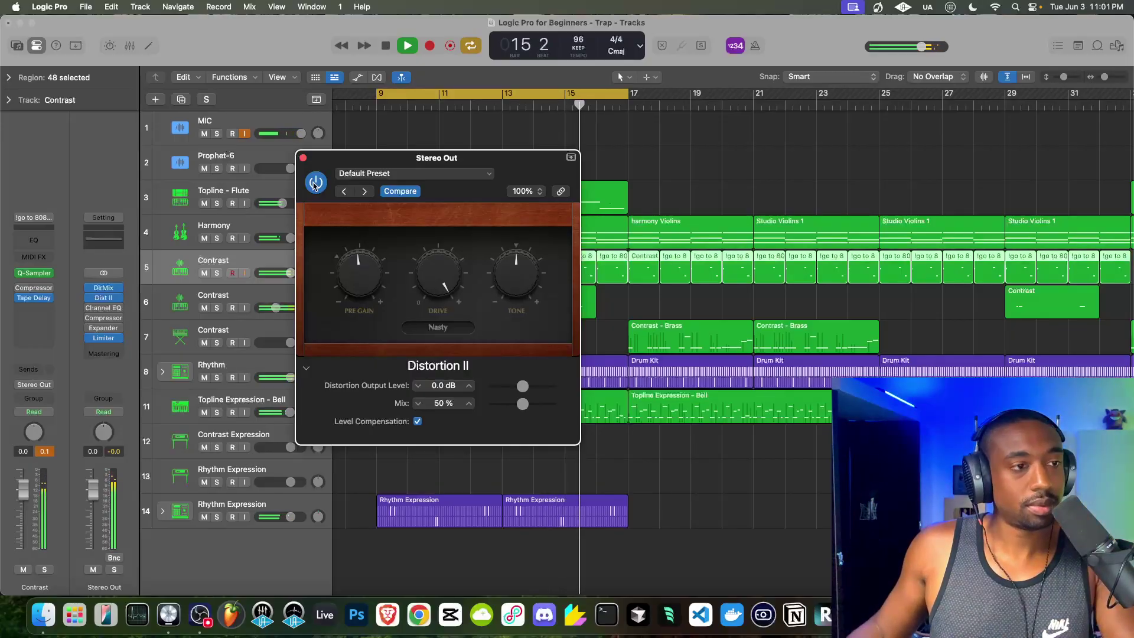
click(304, 159)
key(space)
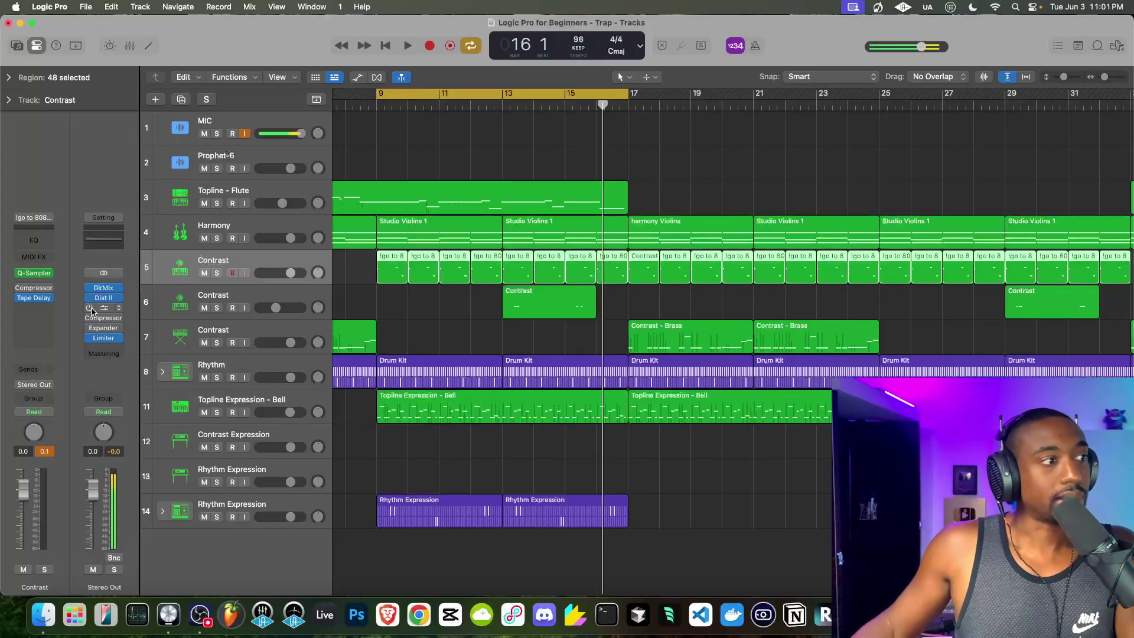
key(space)
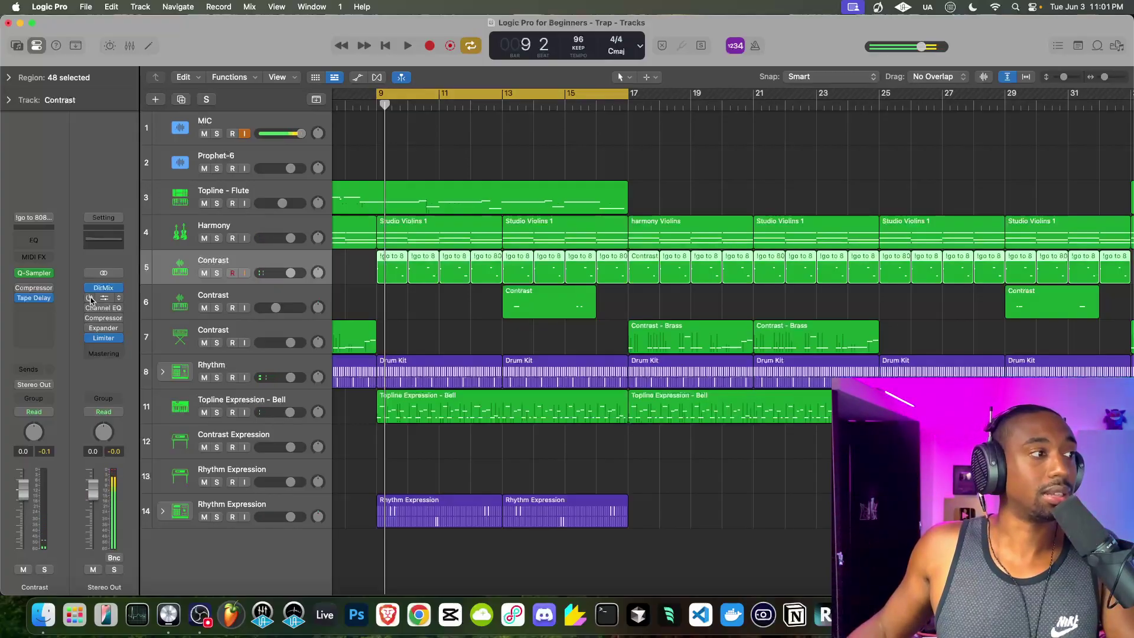
Play the section, turn on the stereo output's Channel EQ, close its window and stop playback.
key(space)
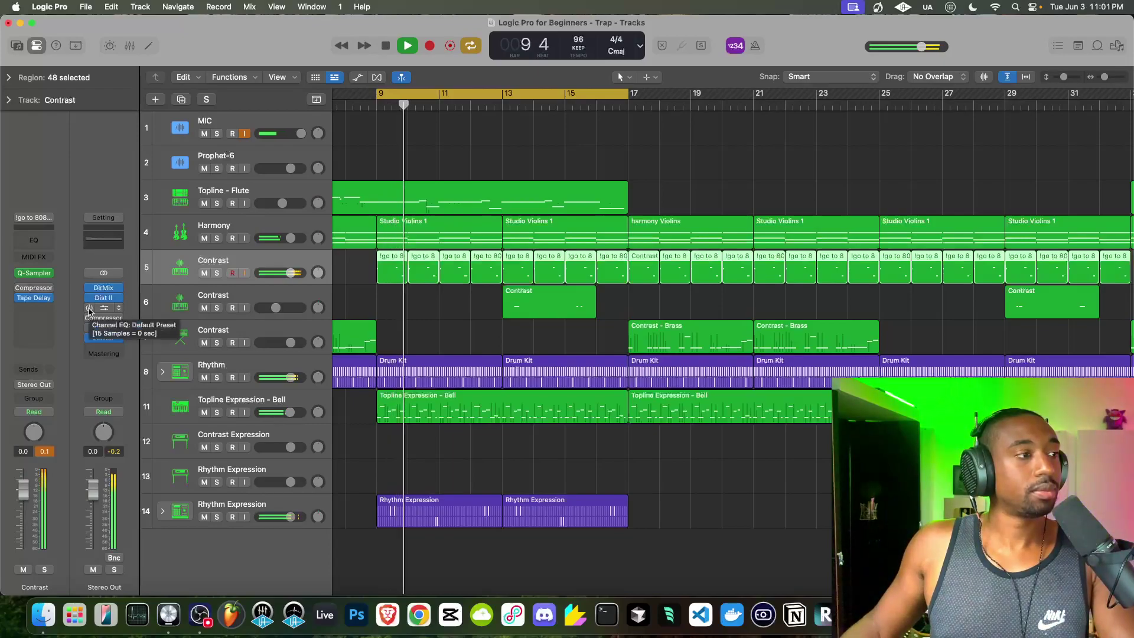
click(91, 309)
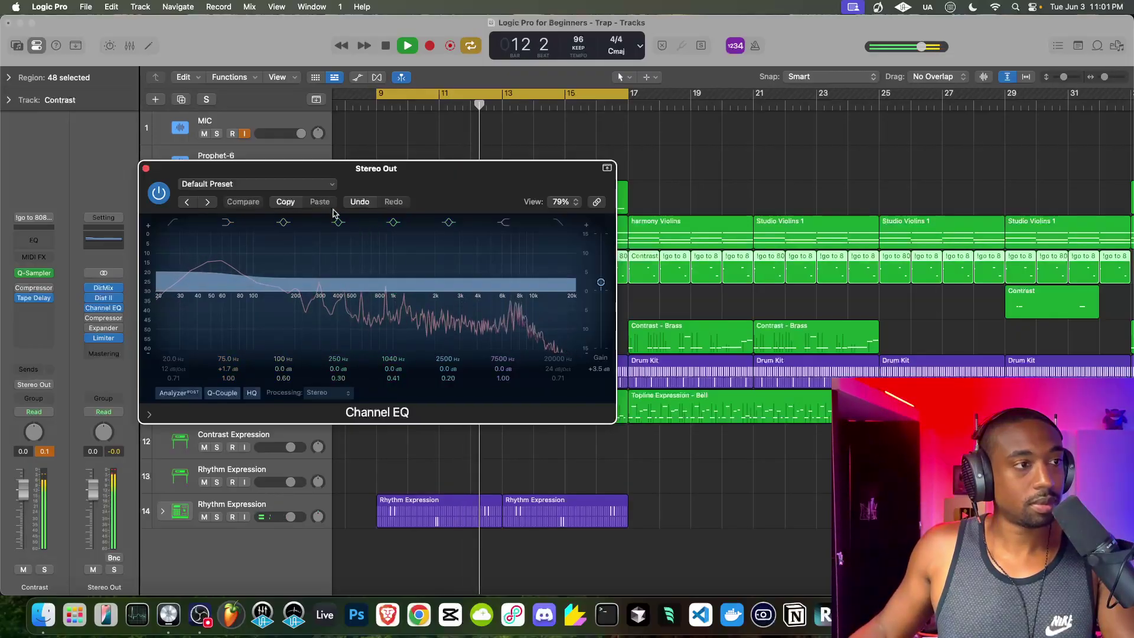
click(147, 170)
key(space)
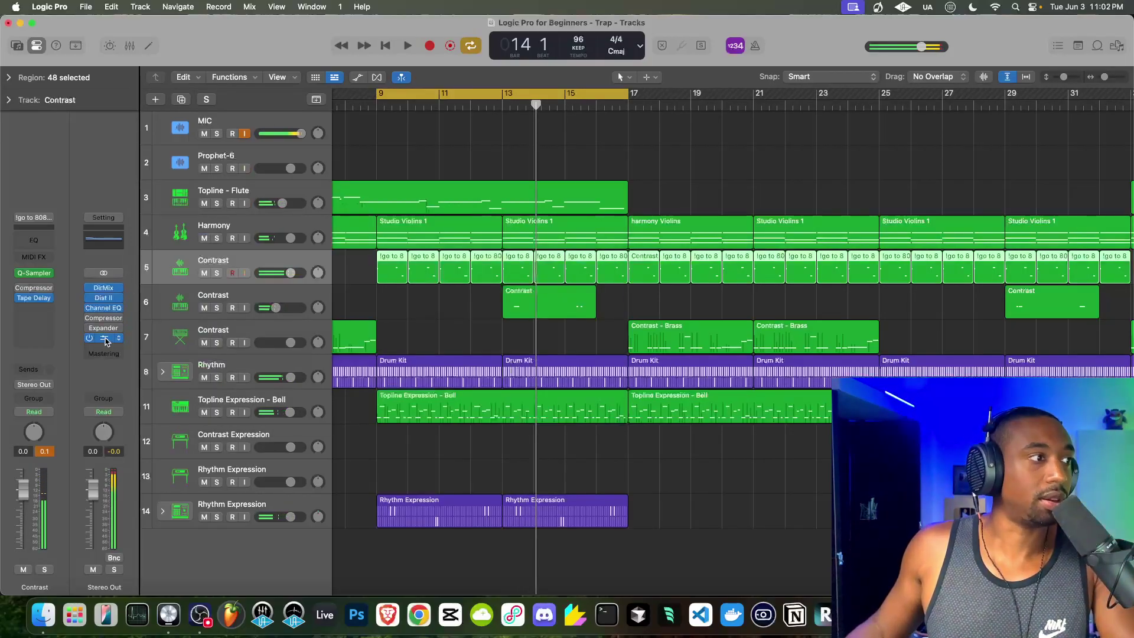
Examine the input, reduction and output meters of the stereo output's Limiter while briefly playing the section.
click(105, 340)
key(space)
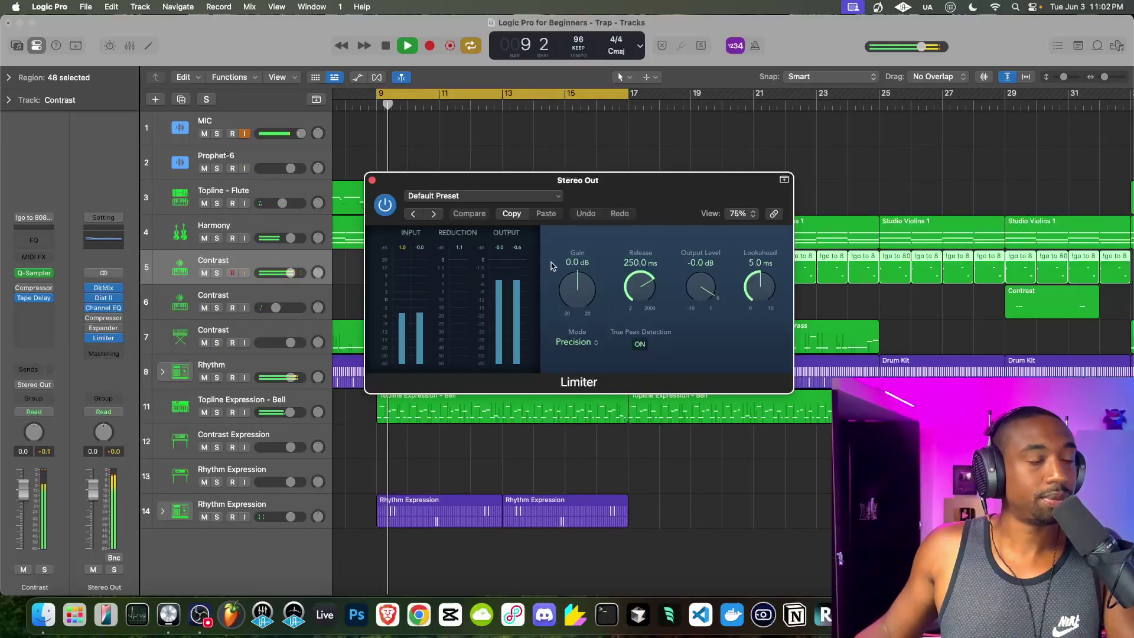
key(space)
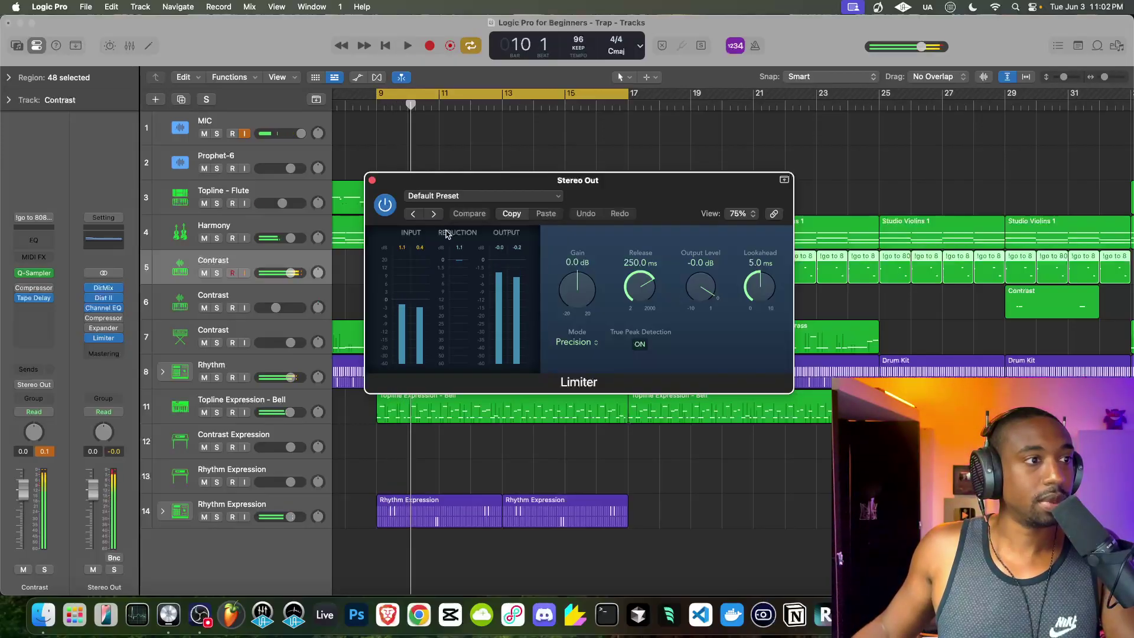
click(372, 181)
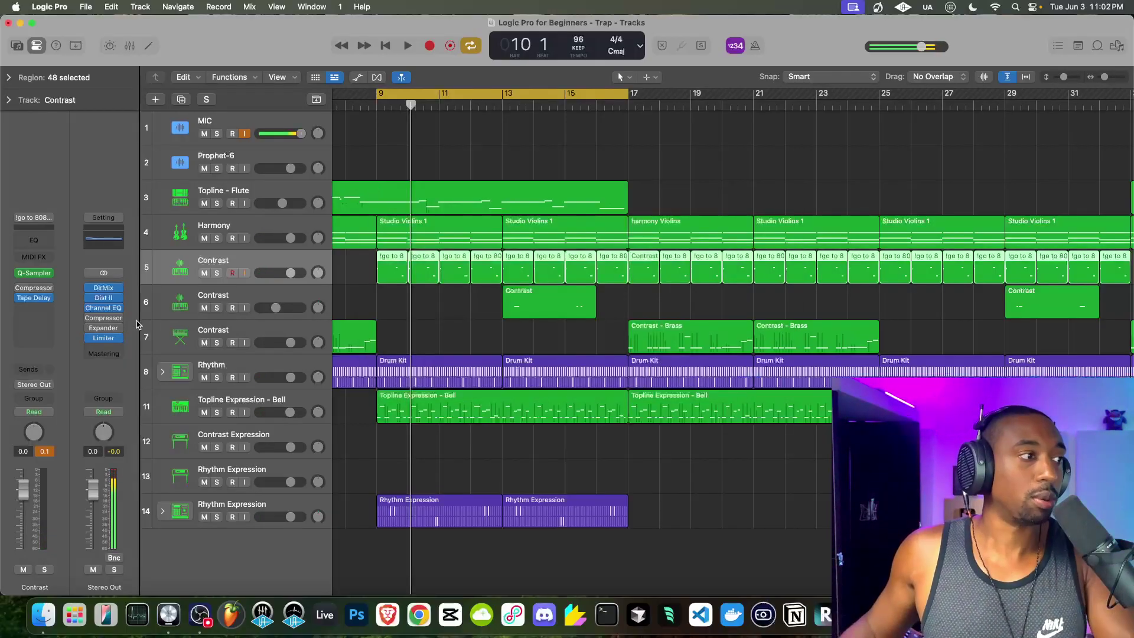
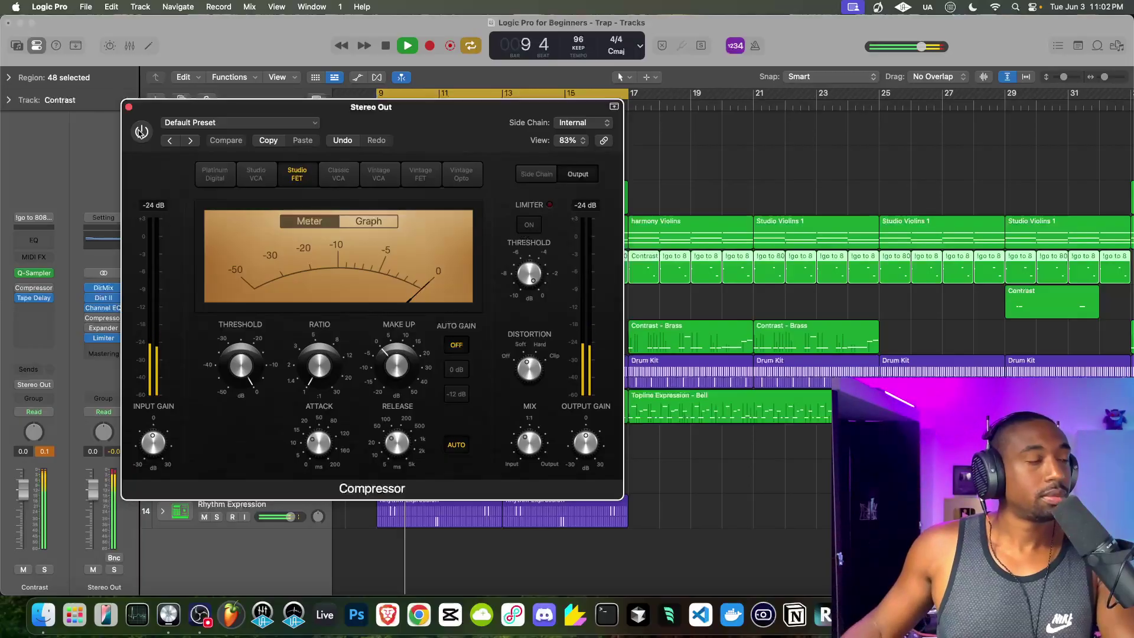
Turn on the stereo output's Compressor during playback, then display the Expander's settings beside the channel strip.
click(141, 131)
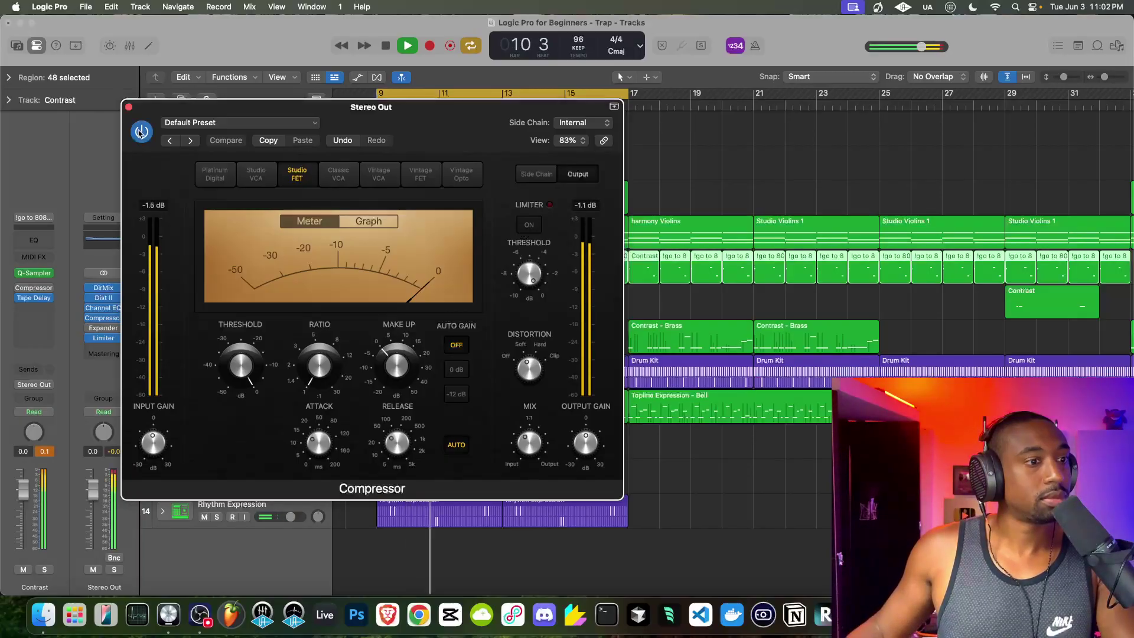
click(130, 107)
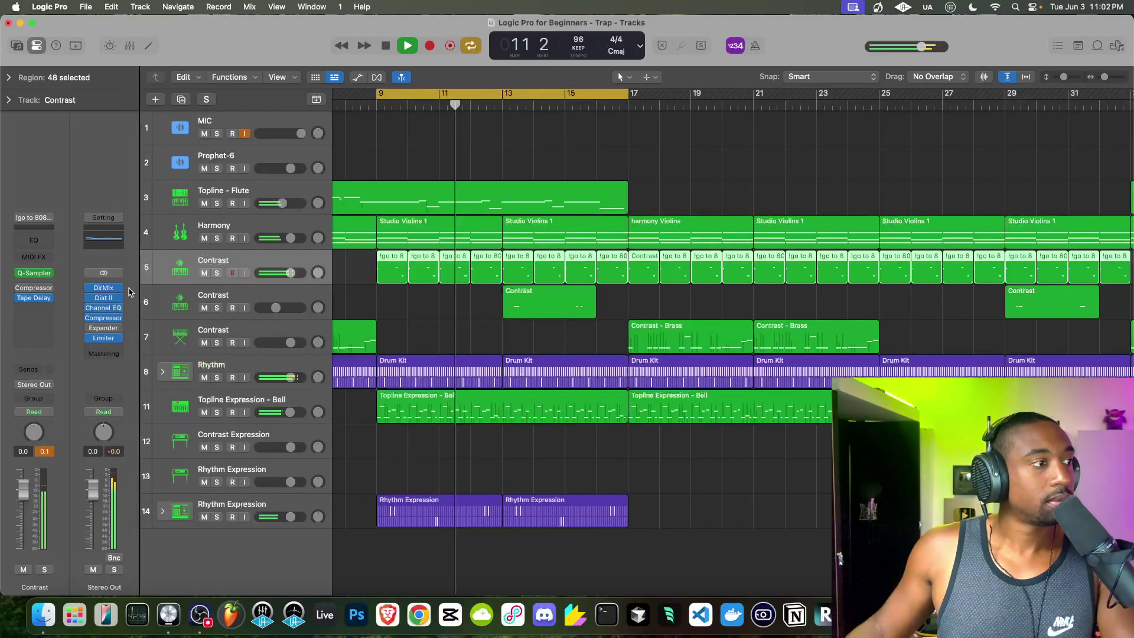
click(103, 328)
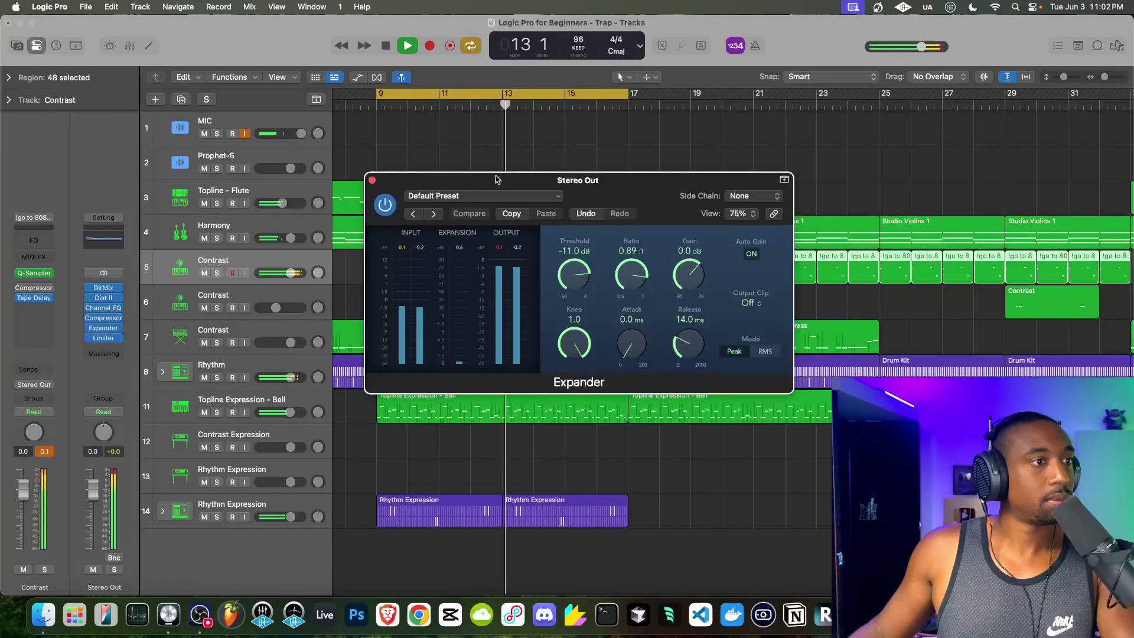
drag(532, 173, 396, 188)
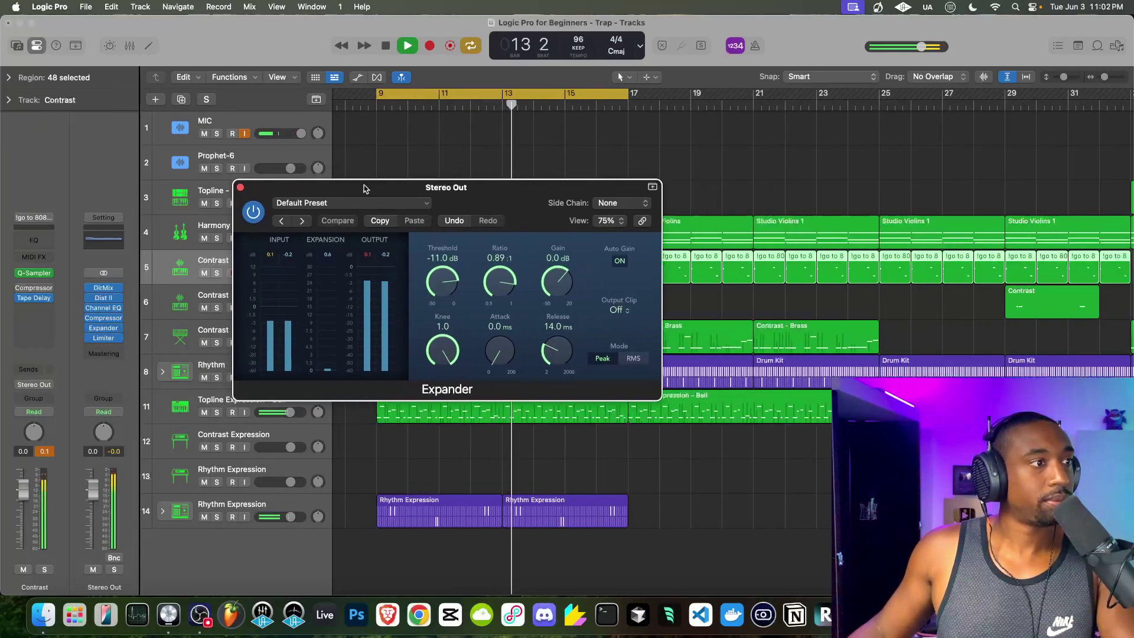
Compare playback of the section with the stereo output's Expander bypassed and enabled.
click(90, 328)
key(space)
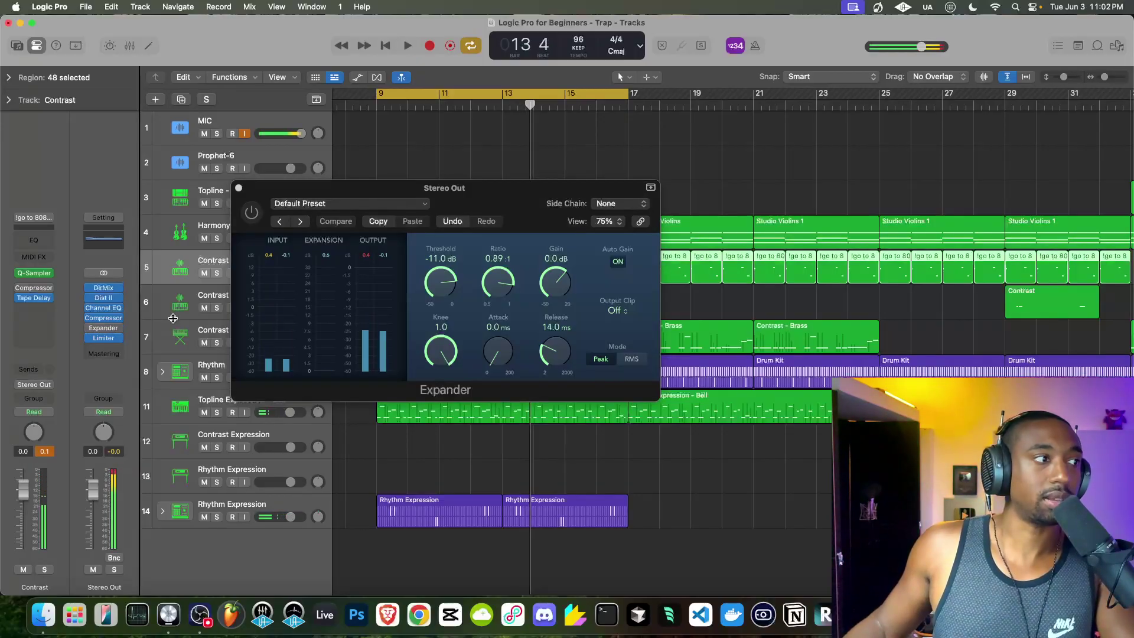
key(space)
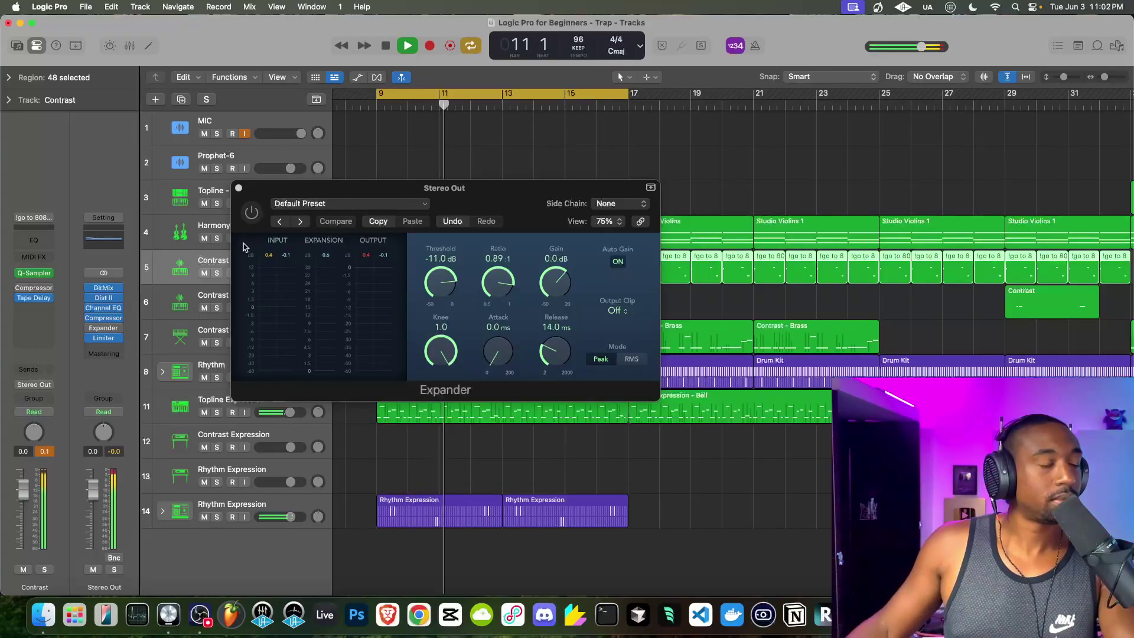
click(253, 214)
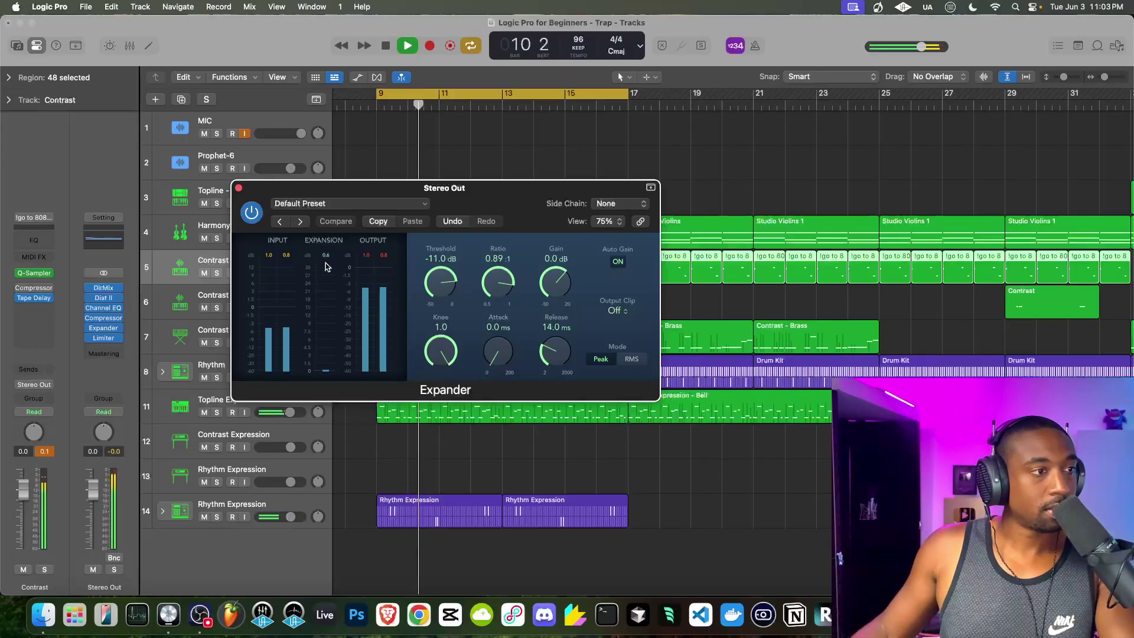
key(space)
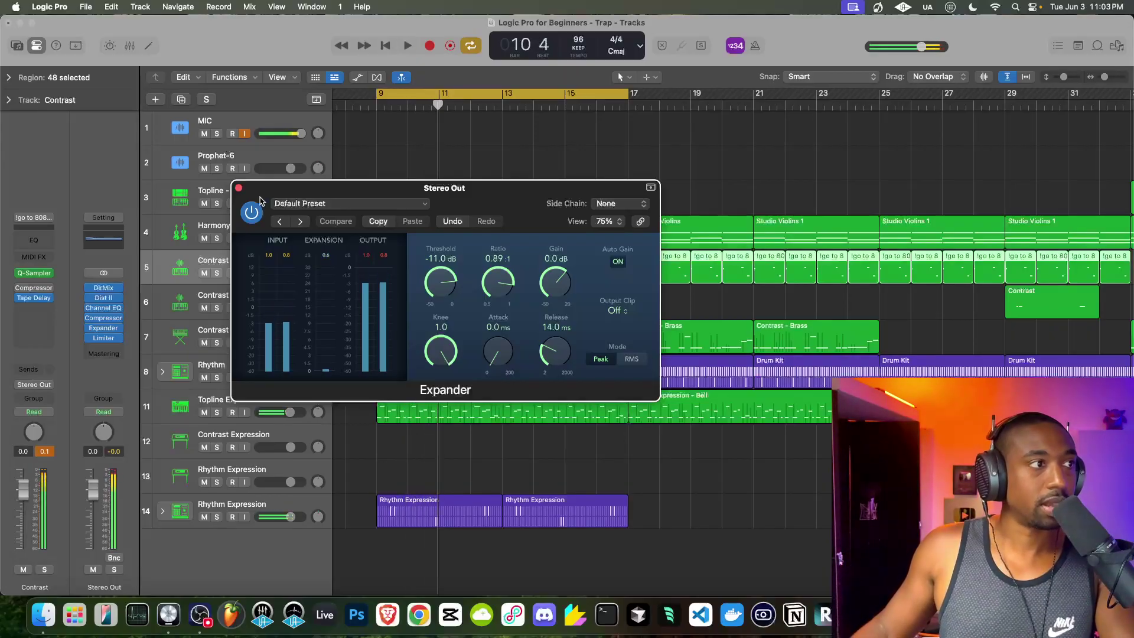
click(90, 328)
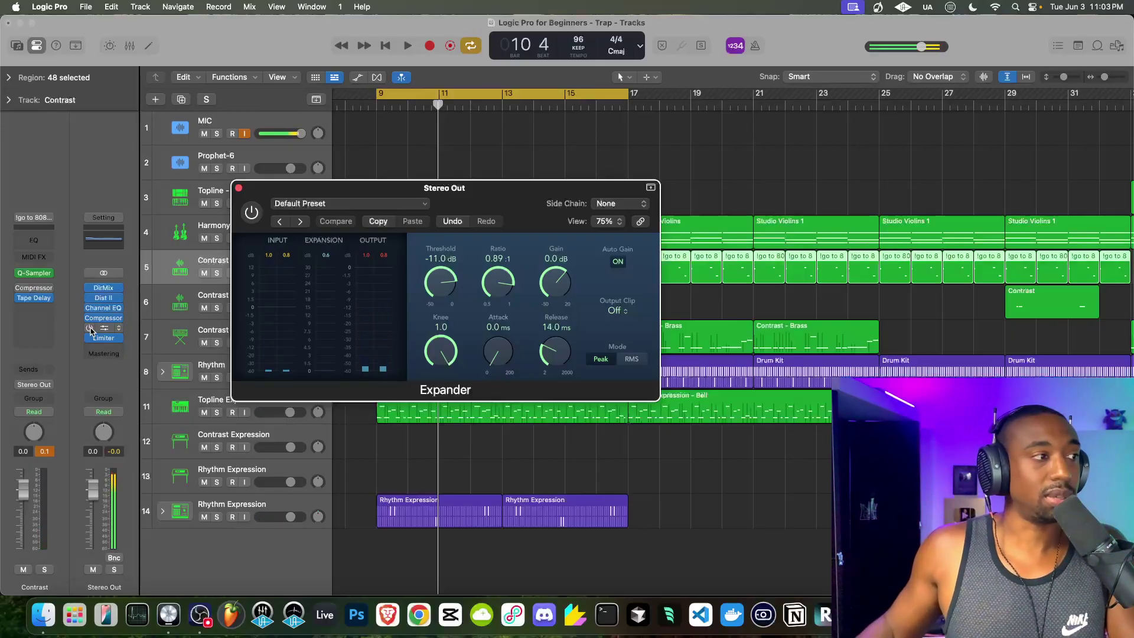
Check the Limiter's gain reduction with Distortion II bypassed and re-enabled, closing the Expander window.
click(90, 299)
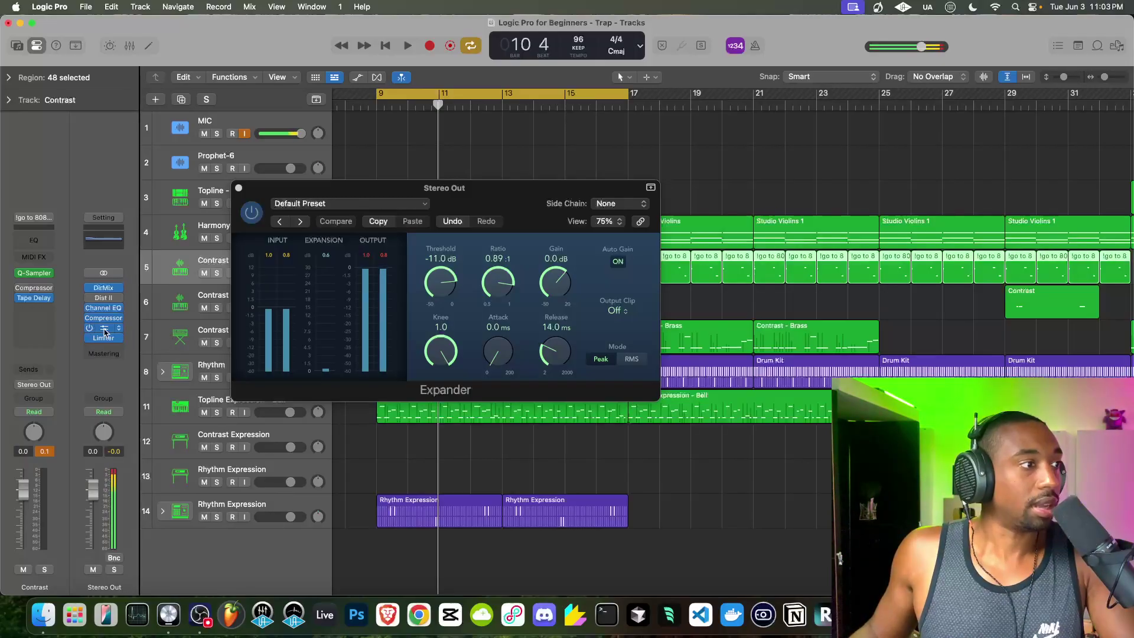
click(102, 341)
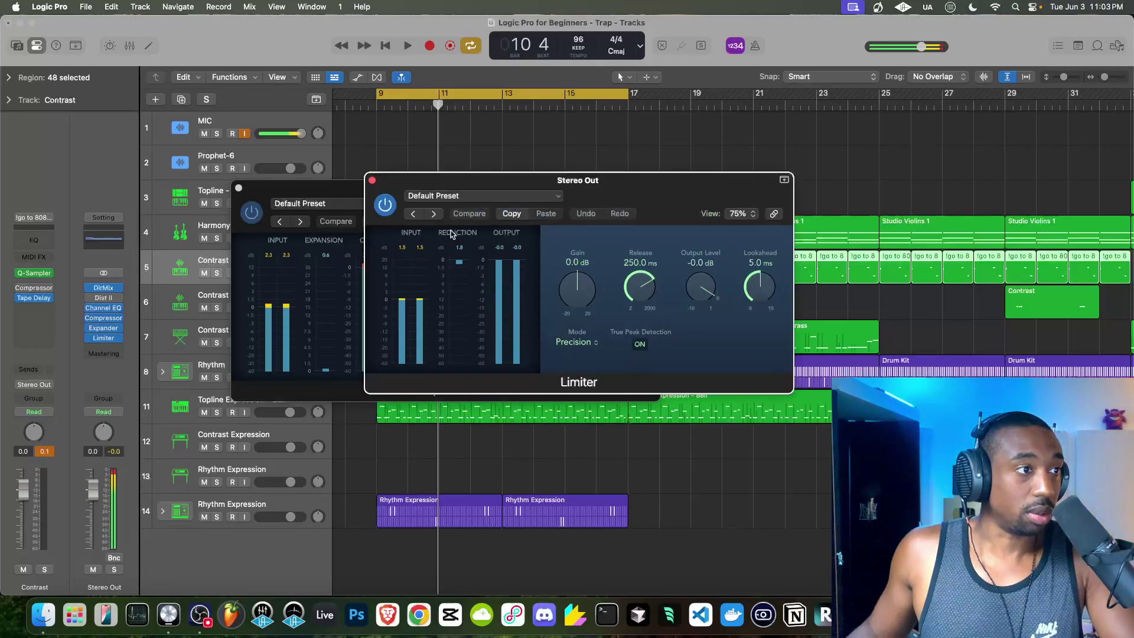
click(255, 195)
click(238, 188)
drag(412, 191, 194, 187)
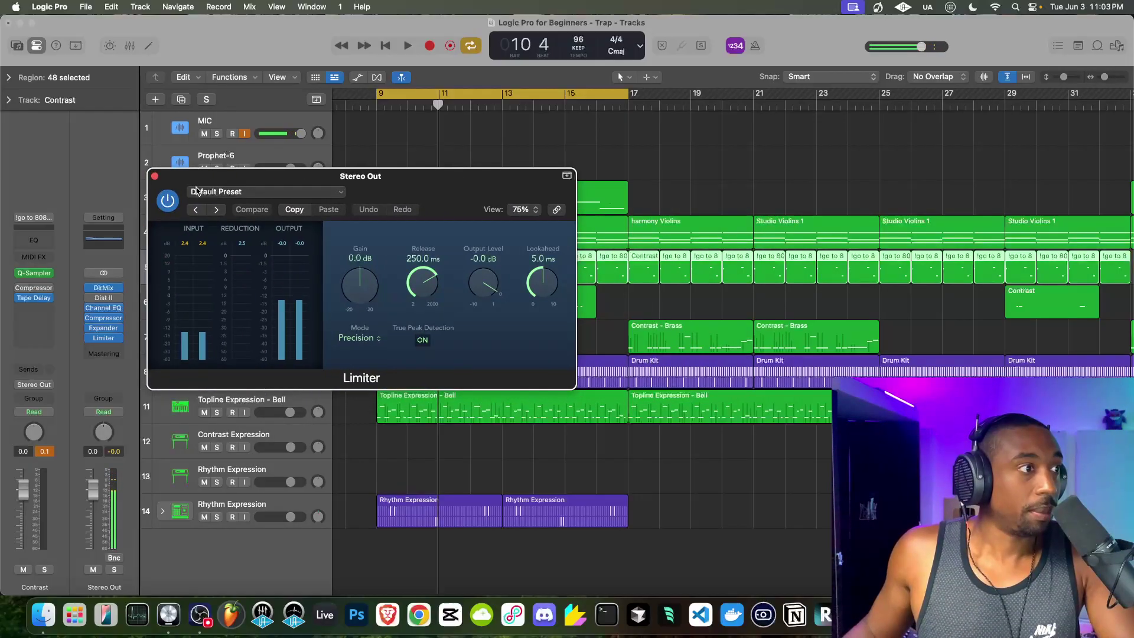
click(90, 298)
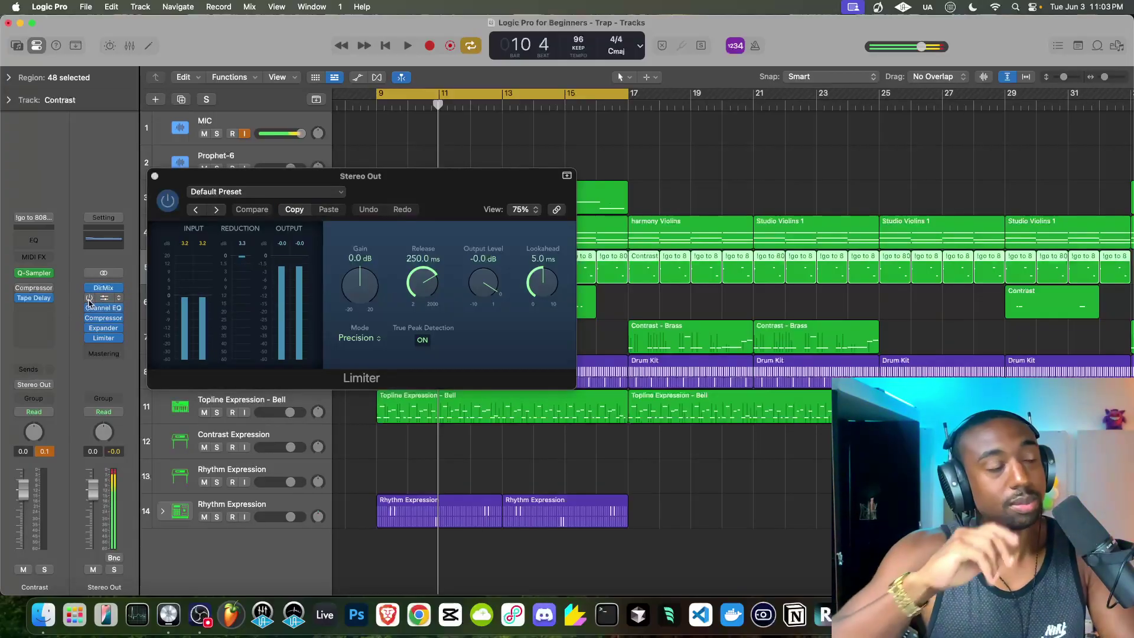
Play the section from bar 9 with the full effects chain on and turn off input monitoring on the MIC track.
key(space)
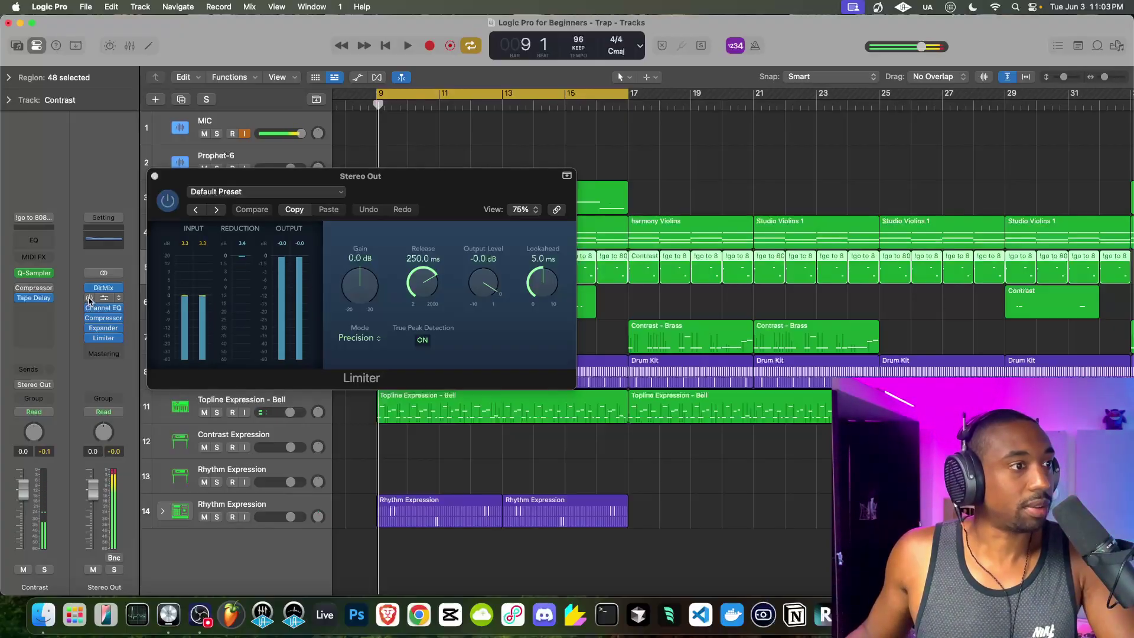
key(space)
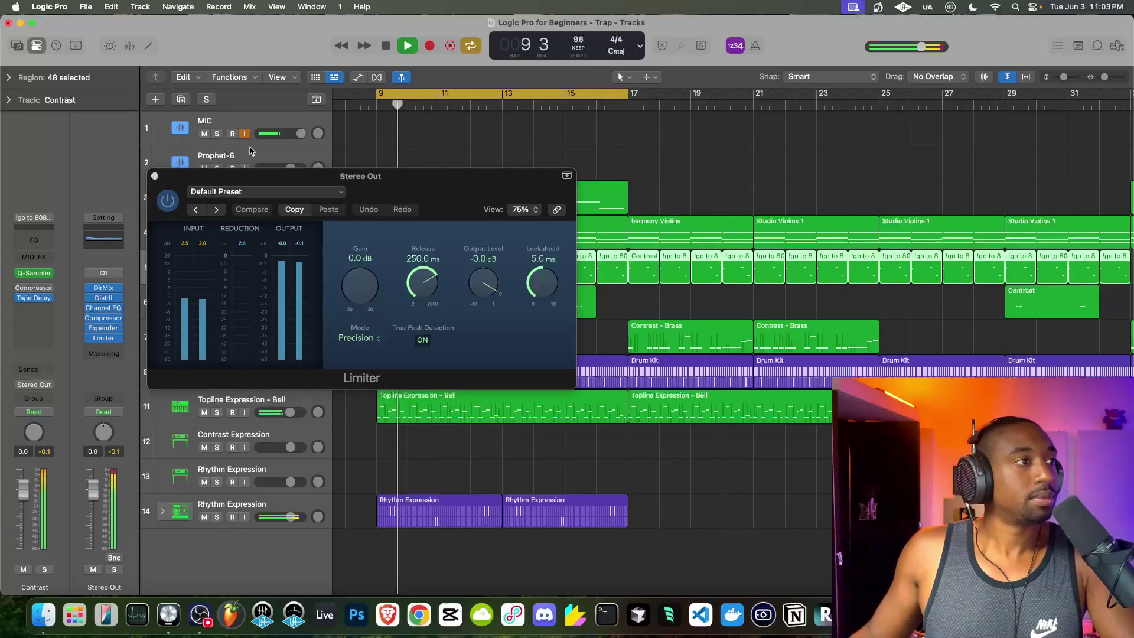
click(245, 244)
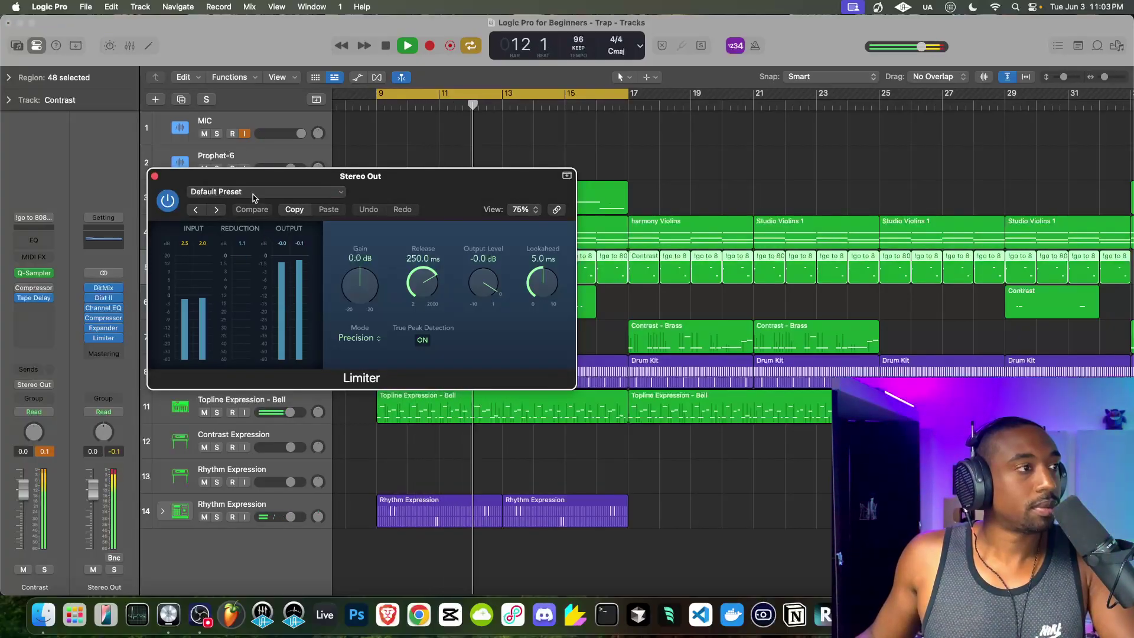
click(244, 134)
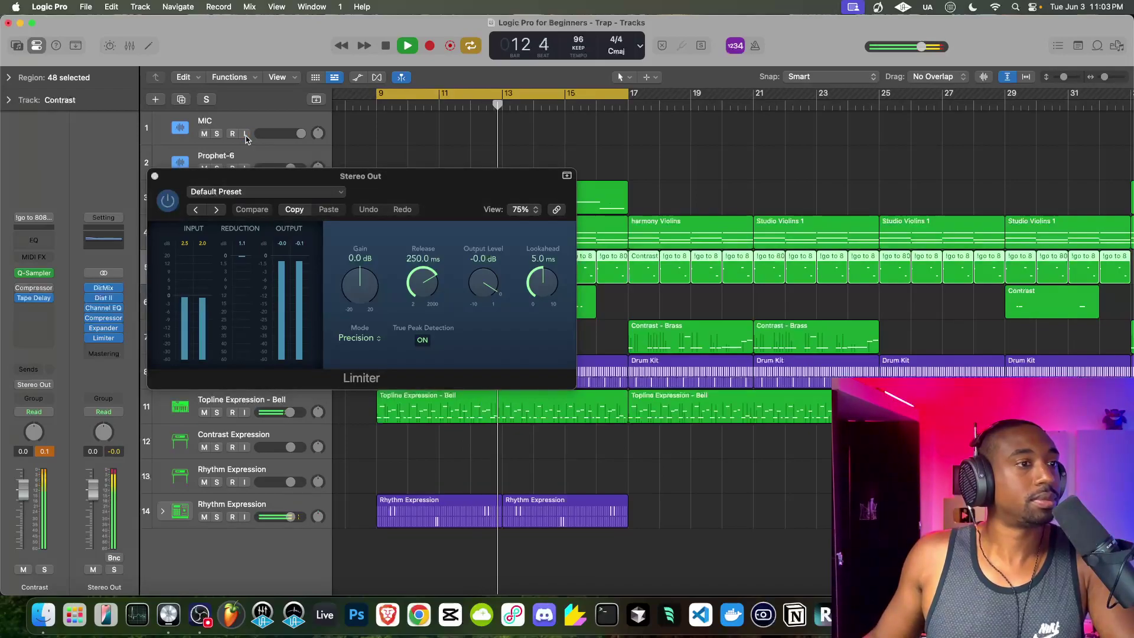
Extend the cycle range's end to bar 65 and reposition the Limiter window clear of the stereo output's effects.
drag(359, 178, 312, 248)
scroll(456, 146, down, 5)
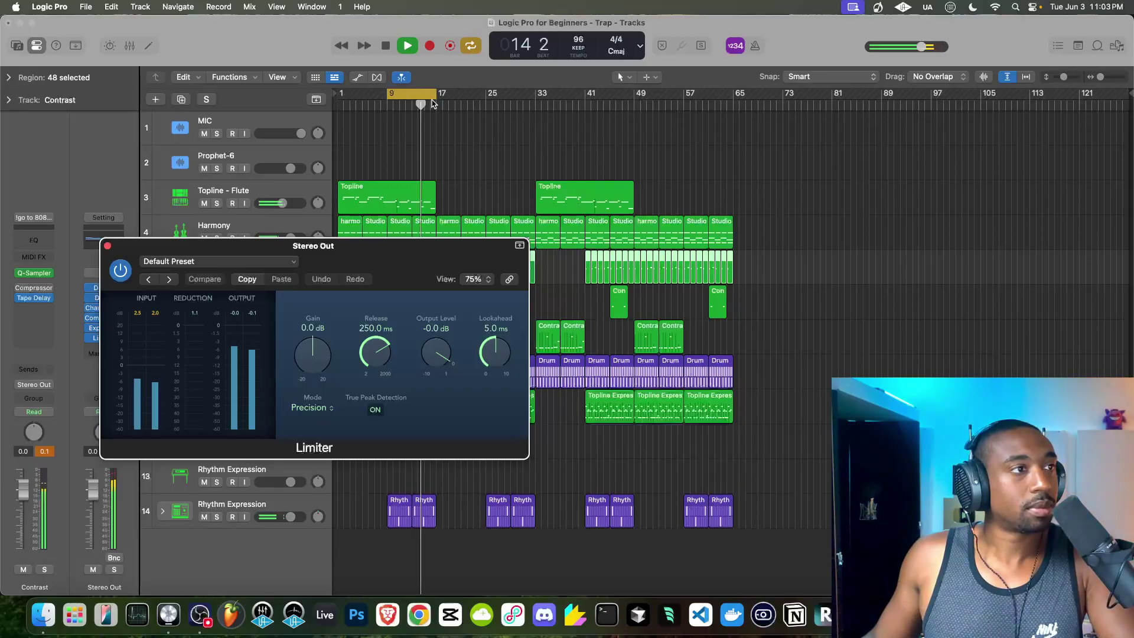
drag(433, 97, 733, 102)
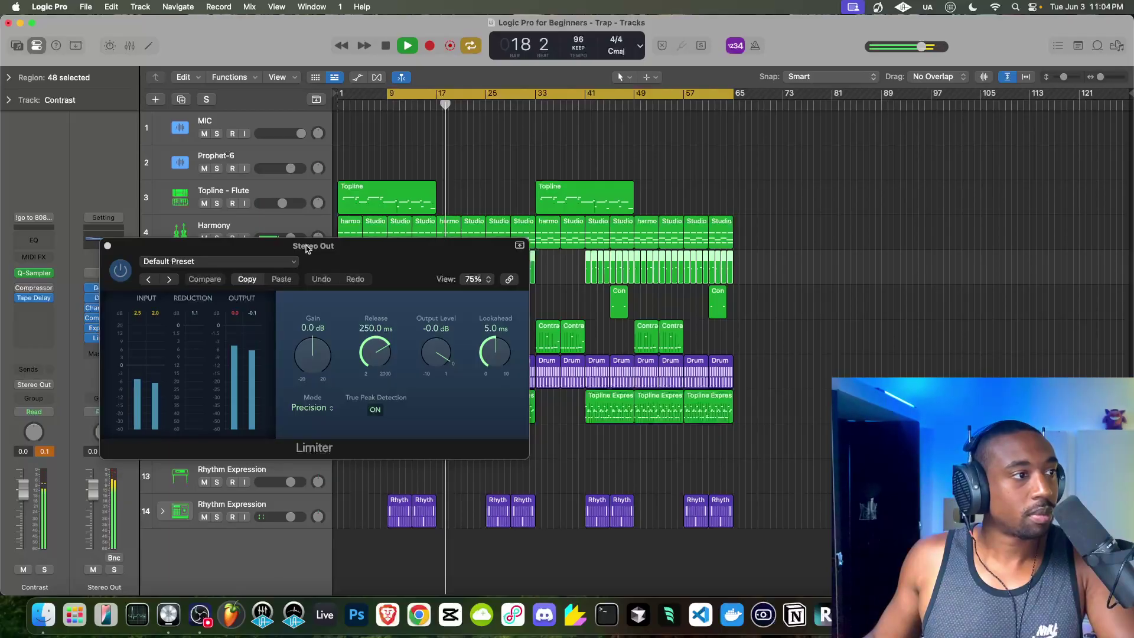
drag(306, 249, 439, 284)
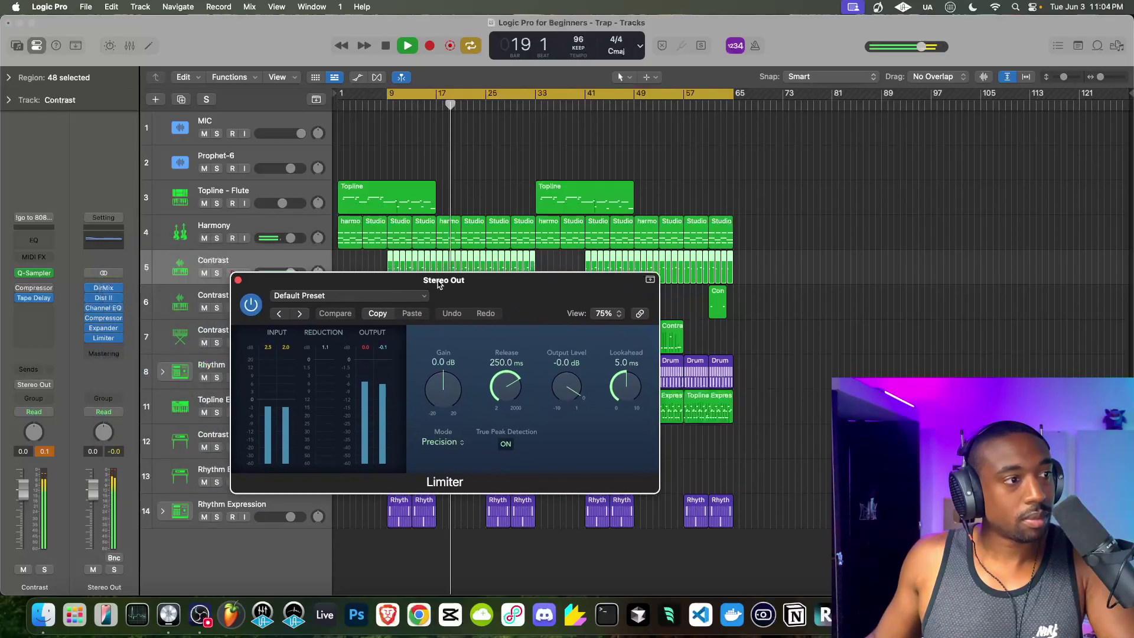
Stop playback, turn the MIC track's input monitoring back on and restart playback from bar 9.
key(space)
click(341, 176)
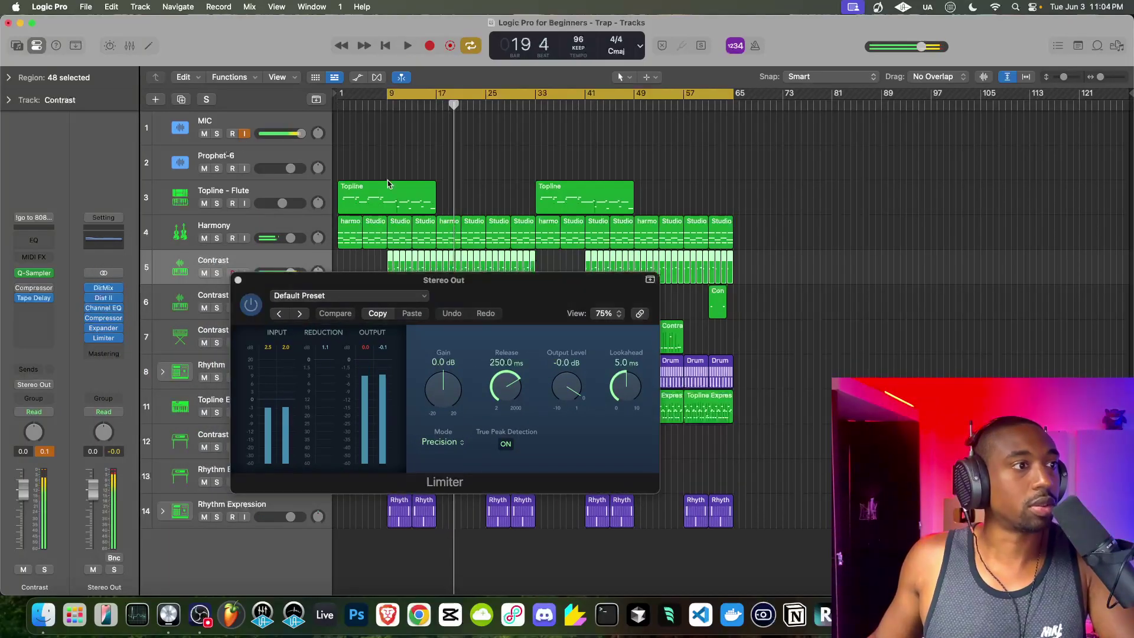
click(387, 103)
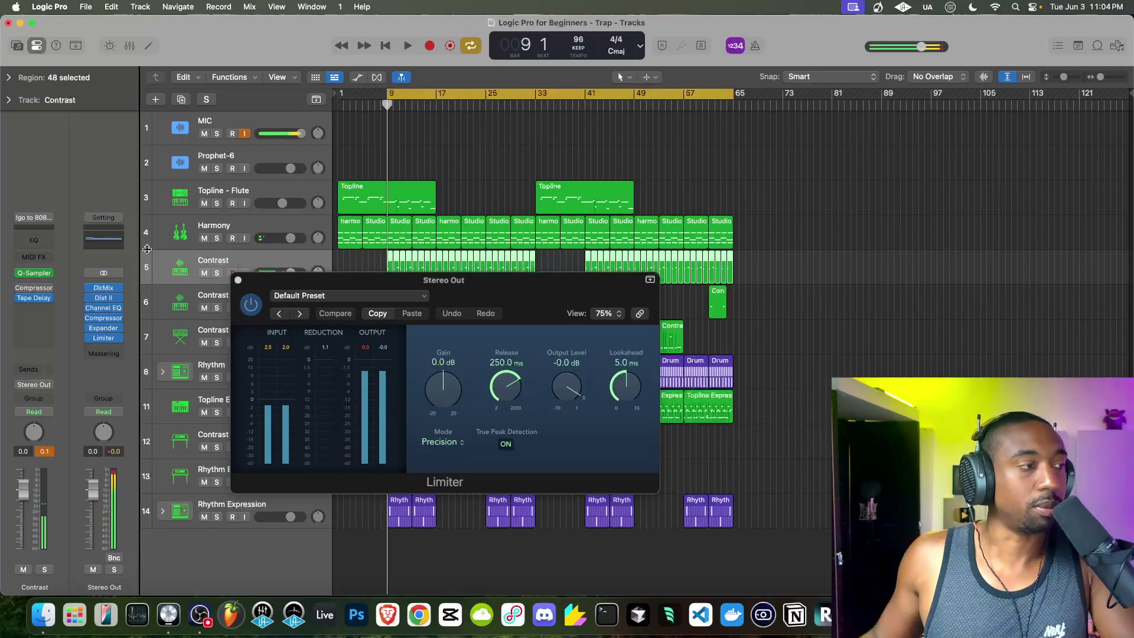
key(space)
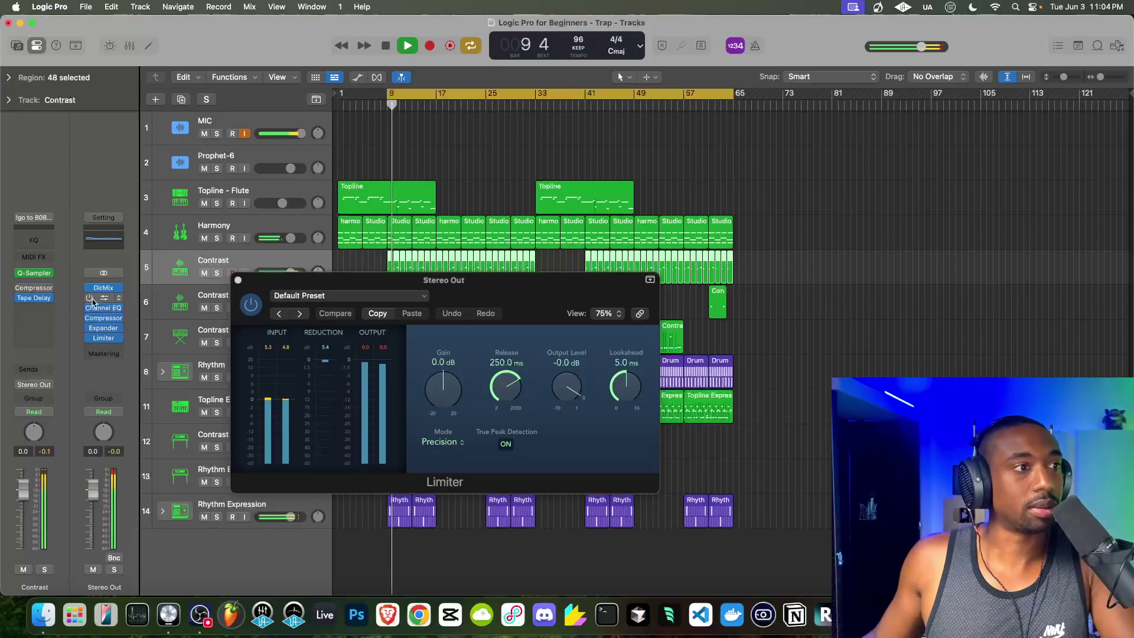
Check the Limiter's gain reduction while playing from bar 9 with Distortion II bypassed, toggling the MIC track's input monitoring around playback.
click(329, 349)
key(space)
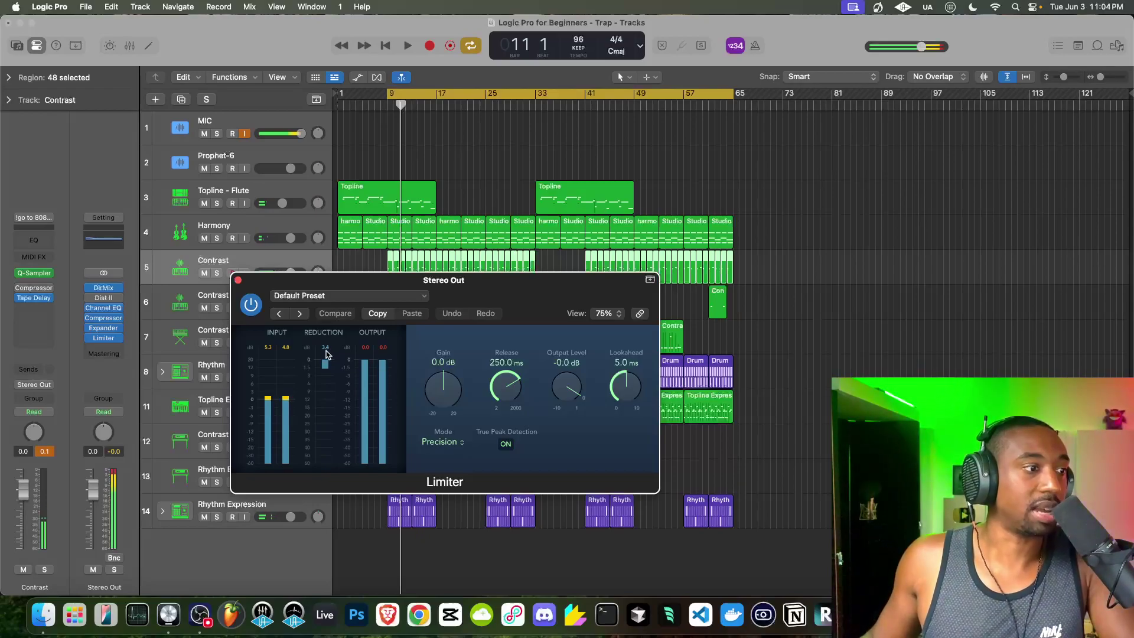
key(space)
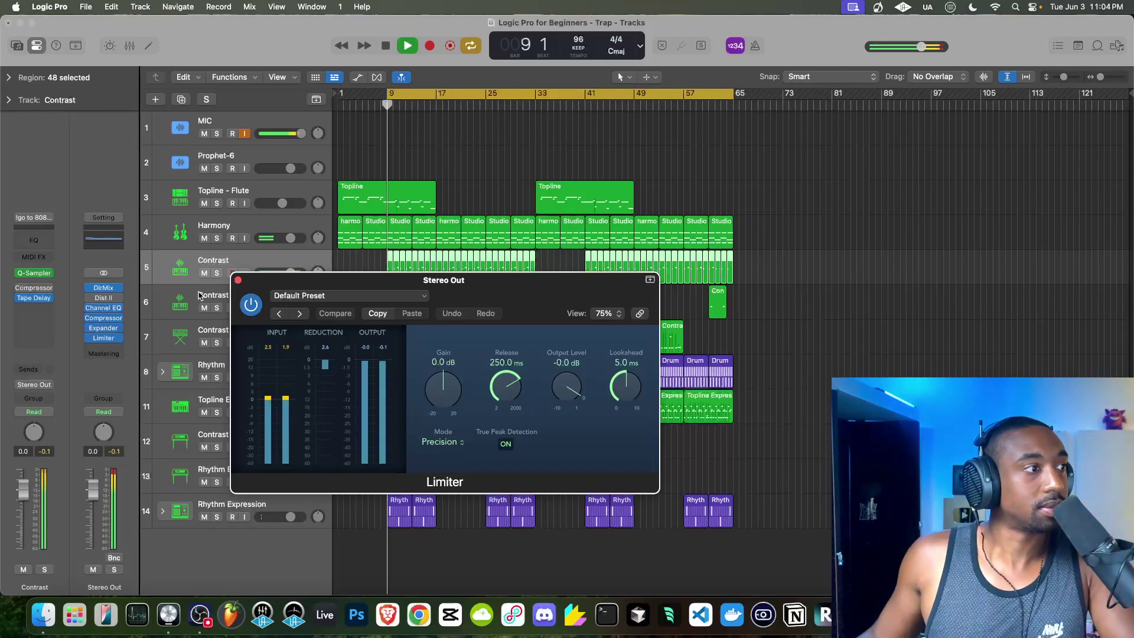
click(247, 137)
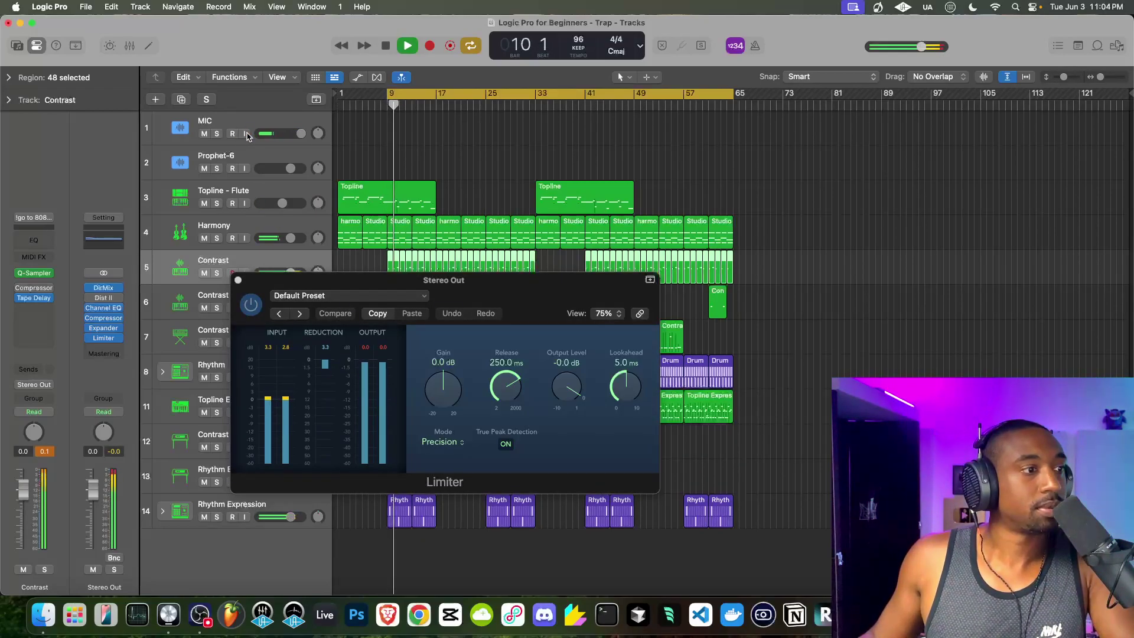
click(245, 134)
key(space)
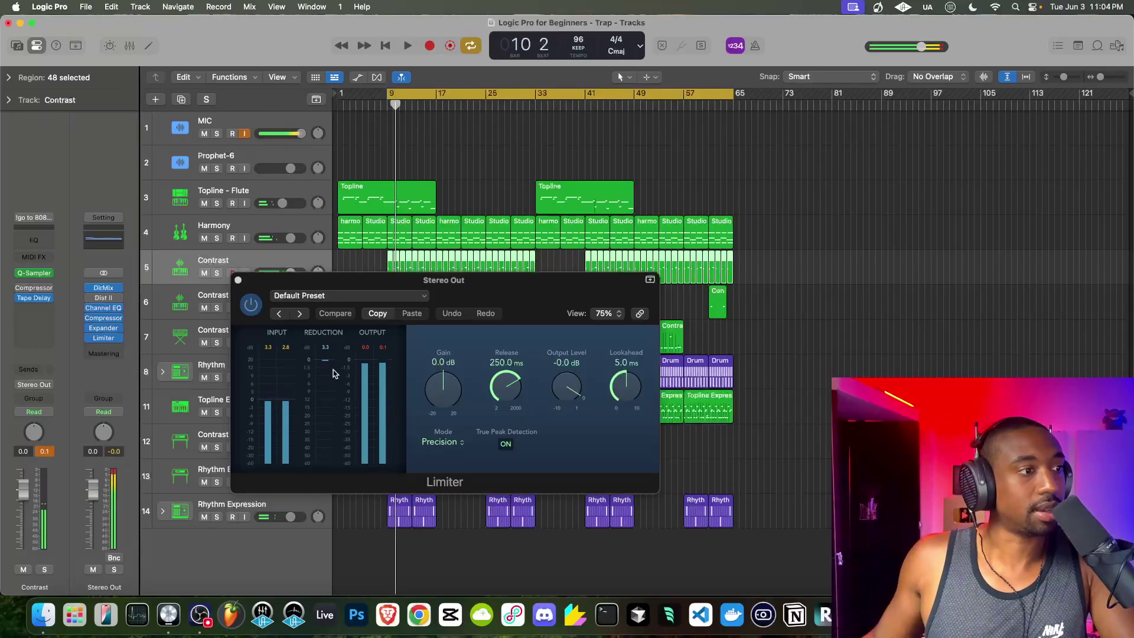
Play from bar 9 with Distortion II re-enabled and MIC input monitoring off, closing the Limiter window before stopping playback.
key(space)
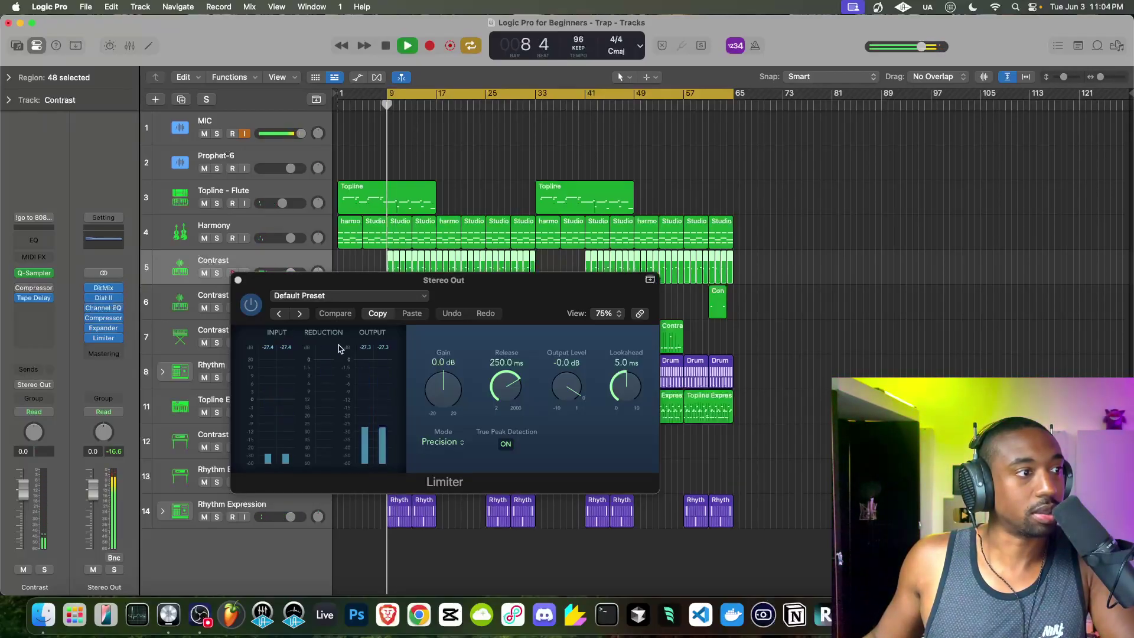
click(246, 134)
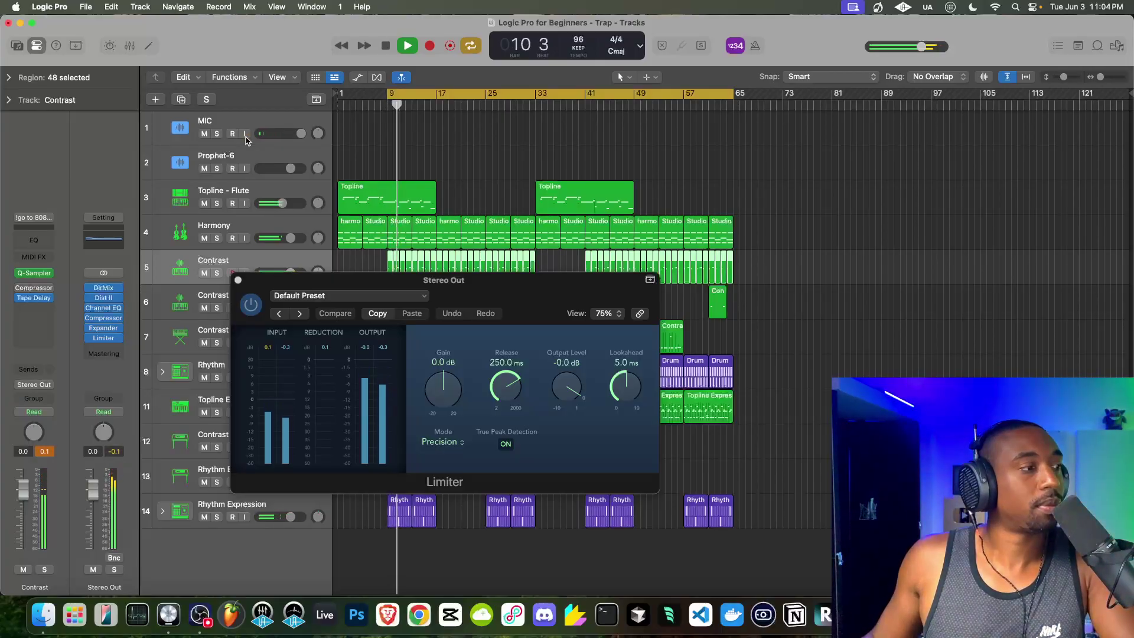
click(238, 280)
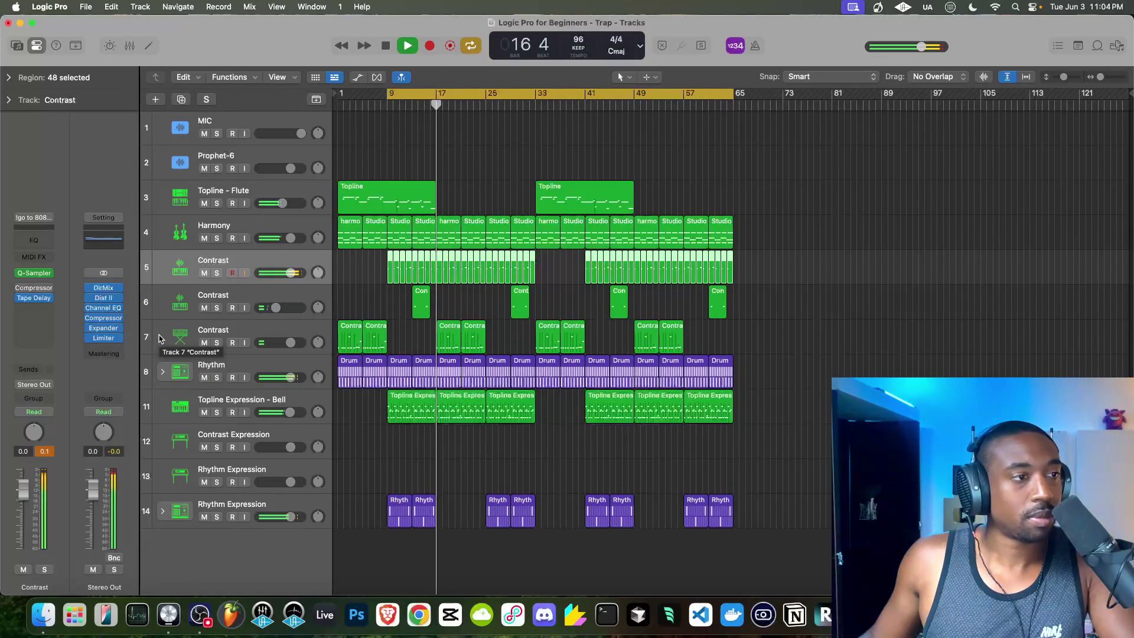
key(space)
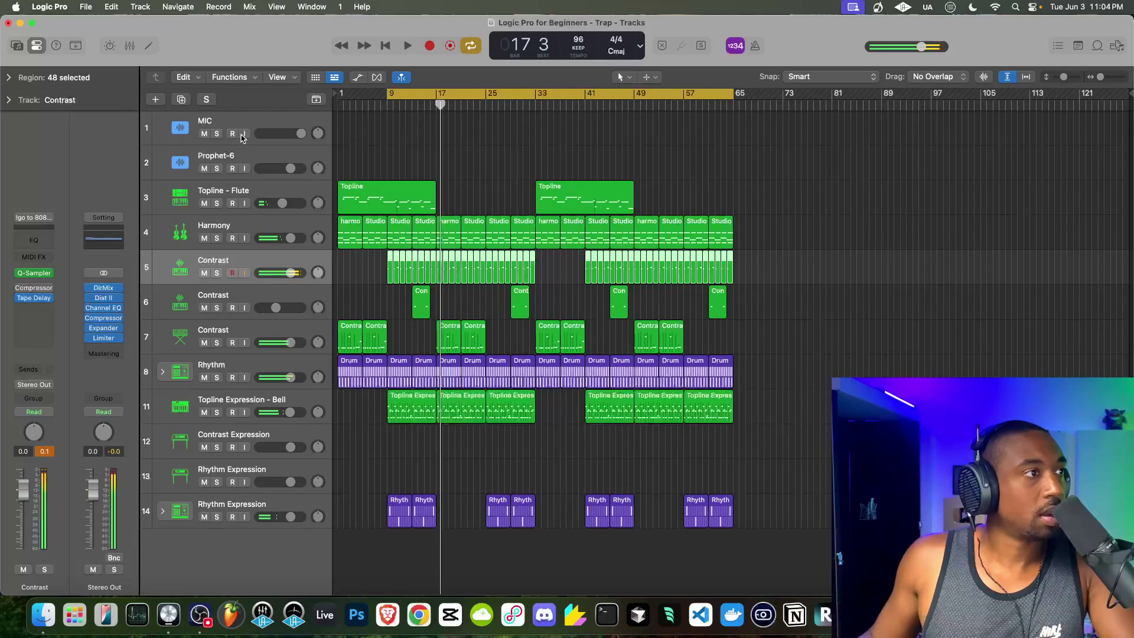
Compare the sound from bar 9 with the stereo output's Channel EQ bypassed and re-enabled.
click(384, 109)
key(space)
click(104, 309)
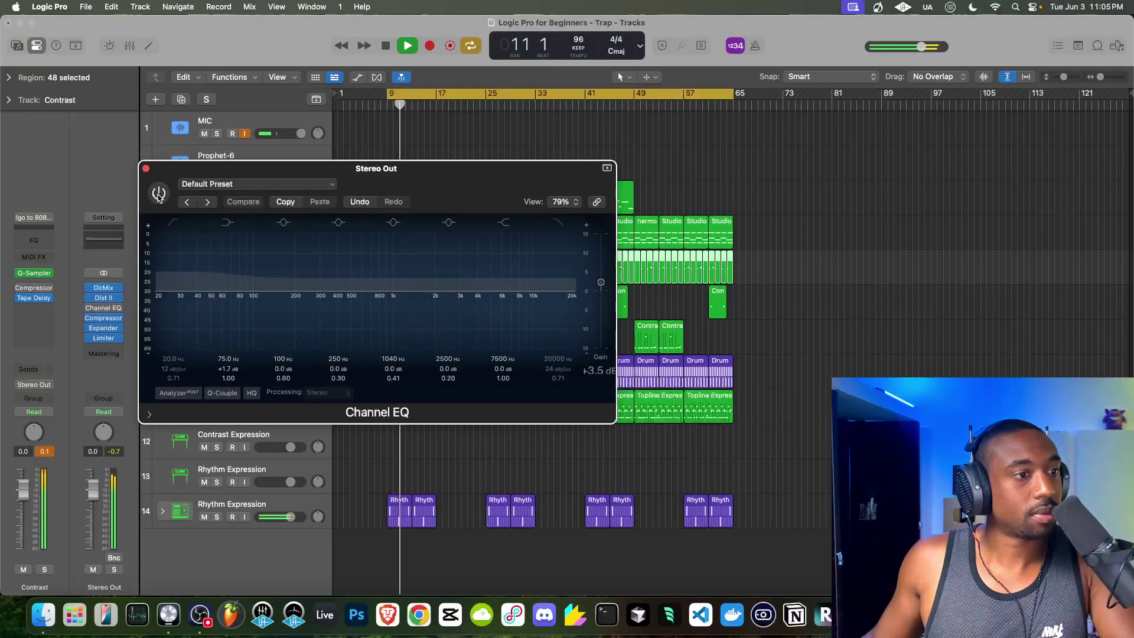
key(space)
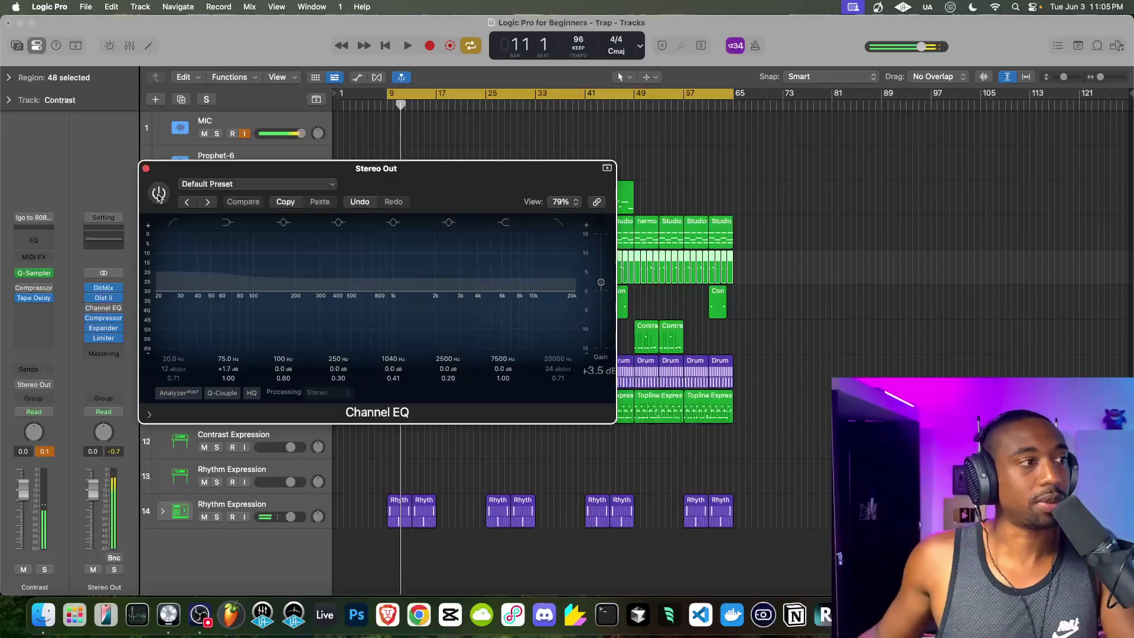
key(space)
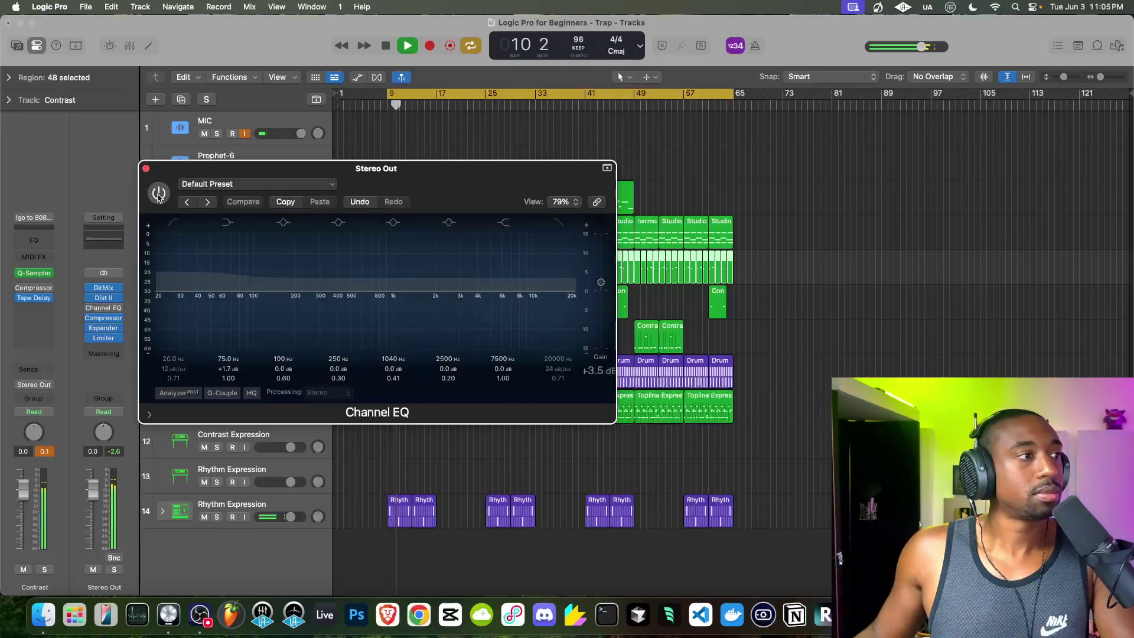
click(158, 193)
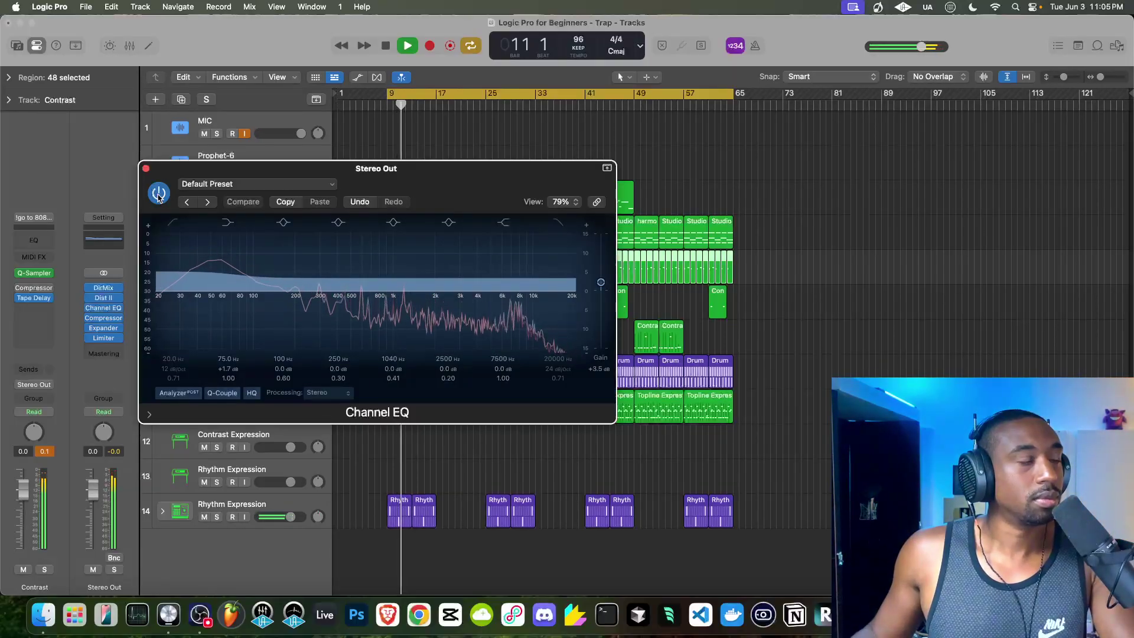
Turn off the MIC track's input monitoring and view the stereo output's Compressor during playback, closing the plug-in windows.
click(244, 134)
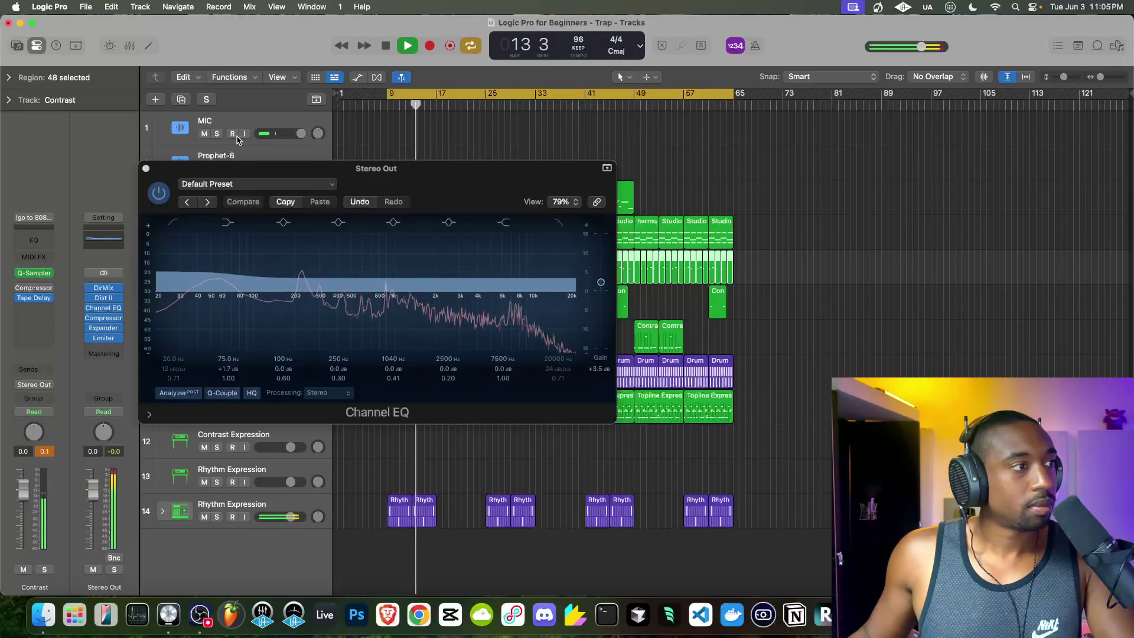
click(104, 307)
click(103, 319)
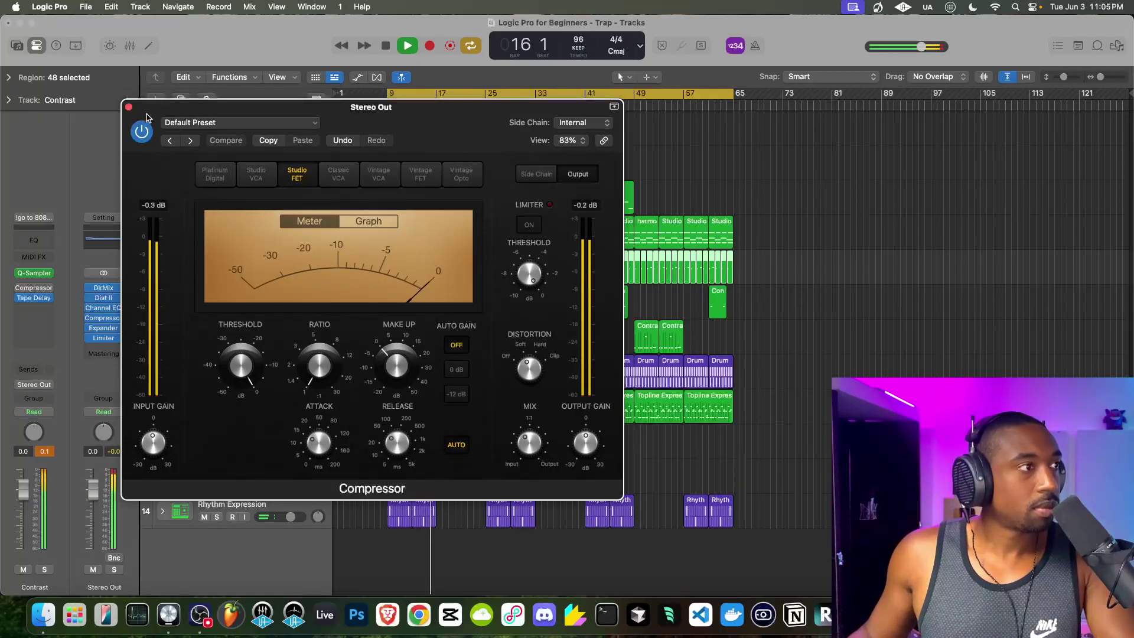
click(129, 107)
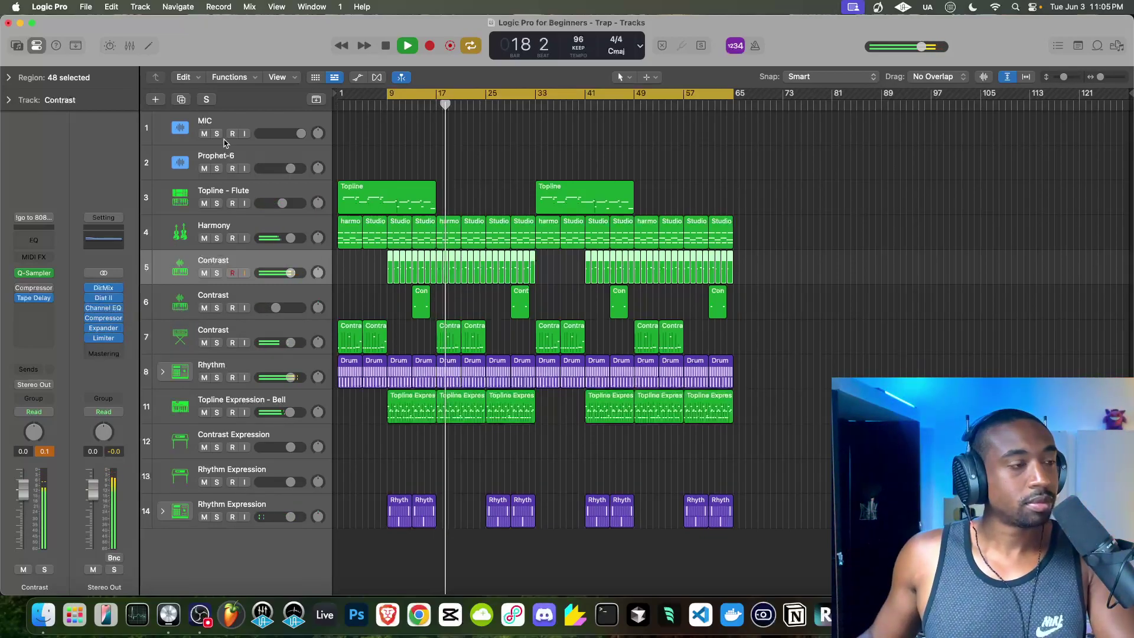
Extend the cycle range's start to bar 1 and follow the arrangement's playback up to bar 56 before stopping.
drag(388, 93, 326, 93)
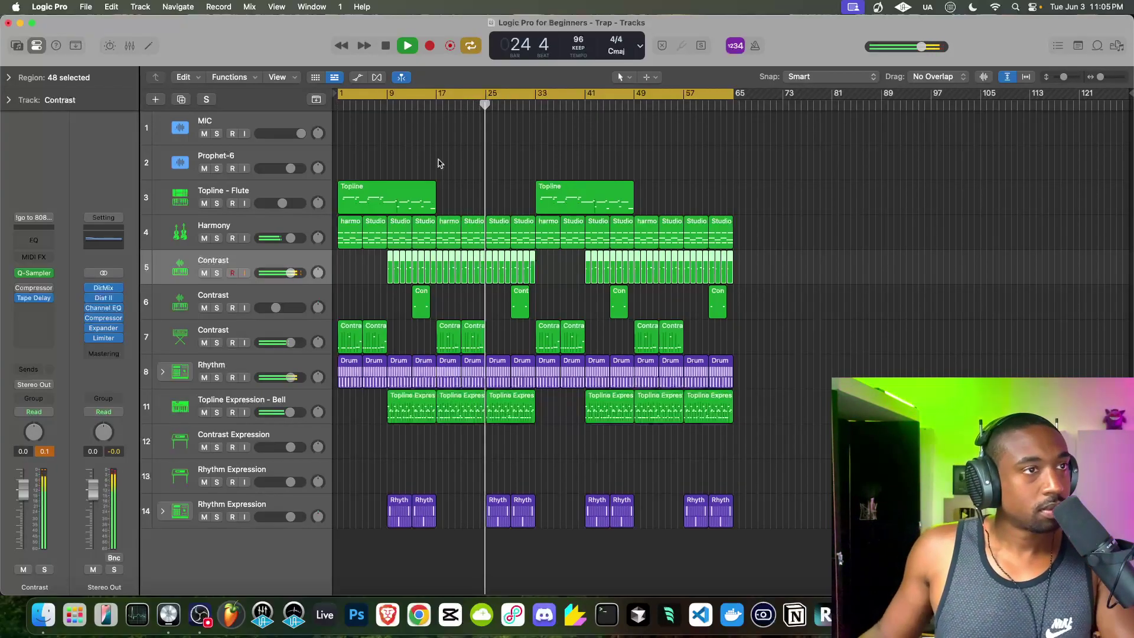
scroll(465, 176, up, 5)
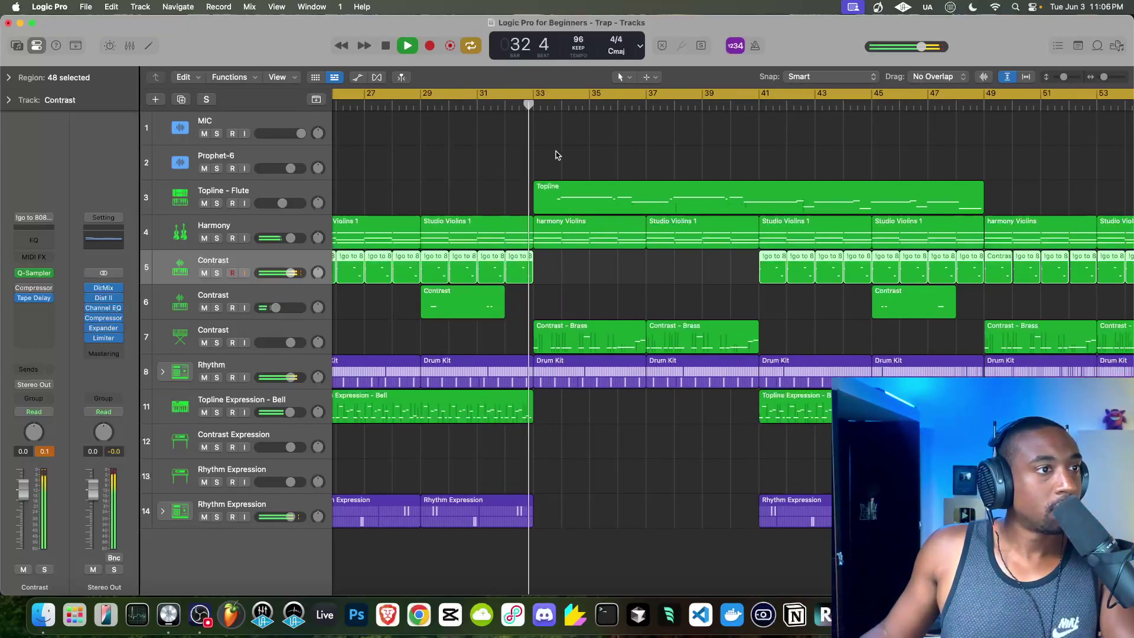
scroll(618, 154, right, 4)
scroll(618, 155, right, 1)
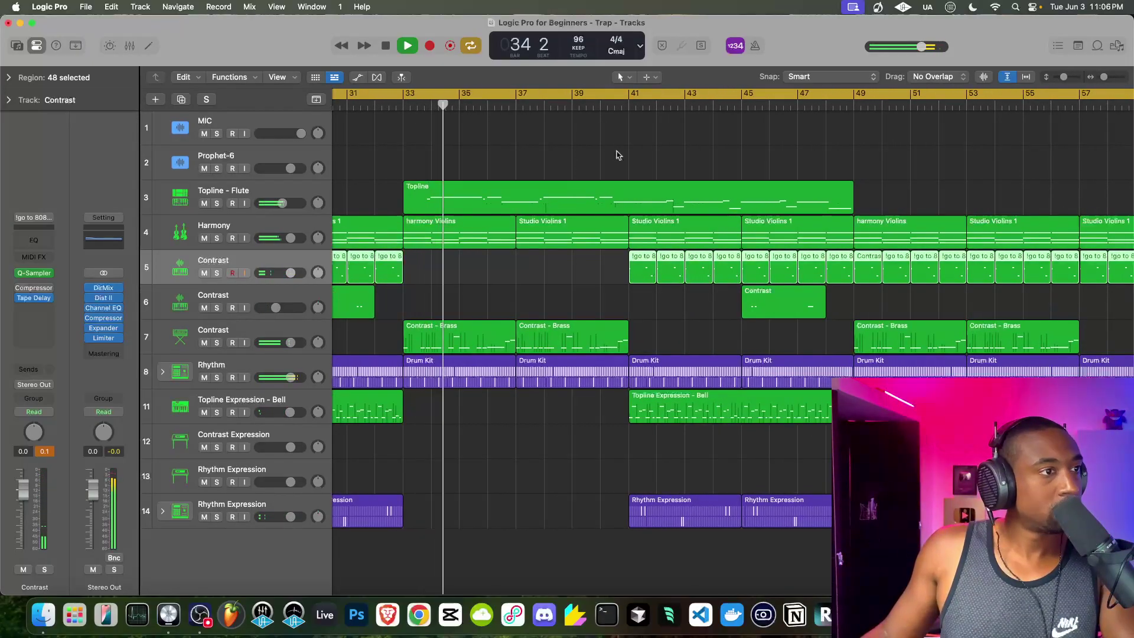
scroll(618, 155, right, 3)
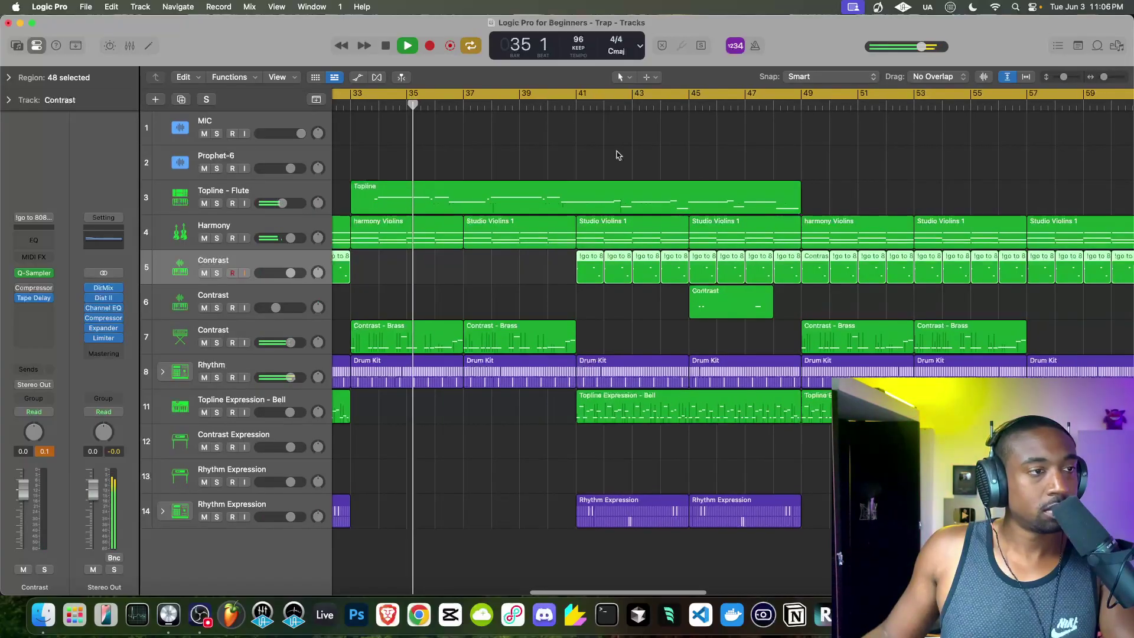
scroll(618, 154, right, 2)
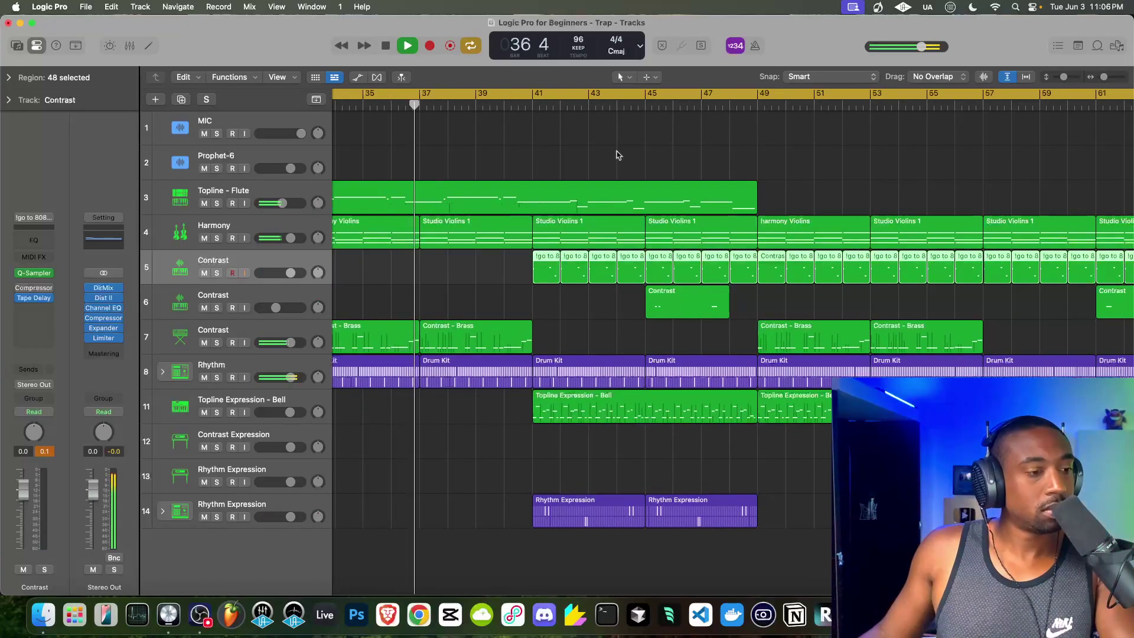
scroll(618, 155, right, 2)
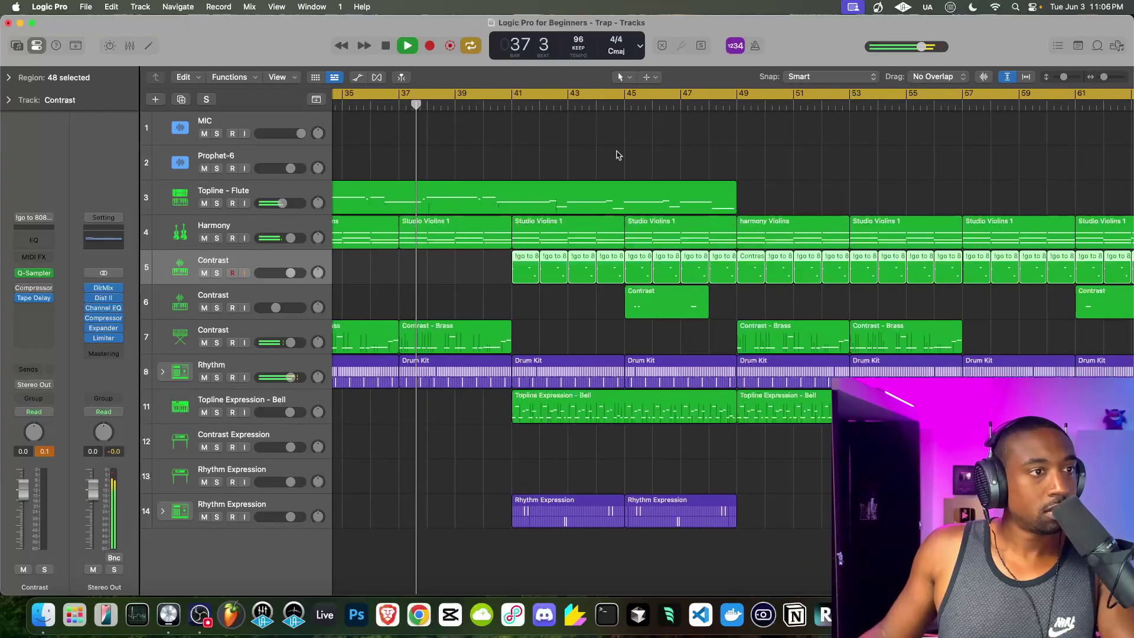
scroll(617, 155, right, 1)
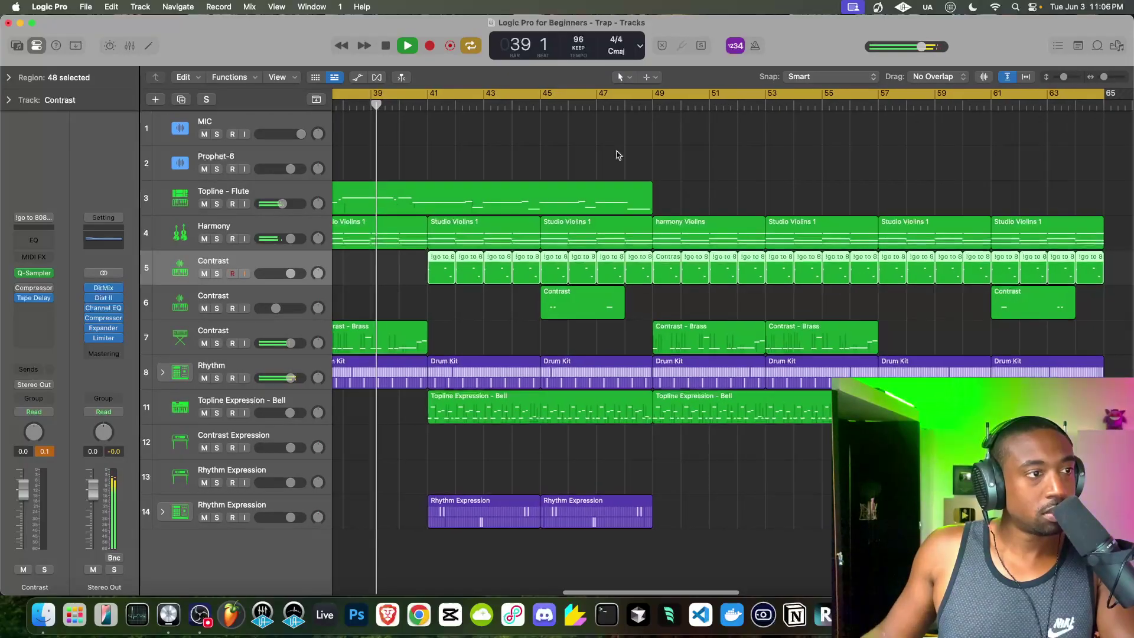
scroll(618, 155, right, 1)
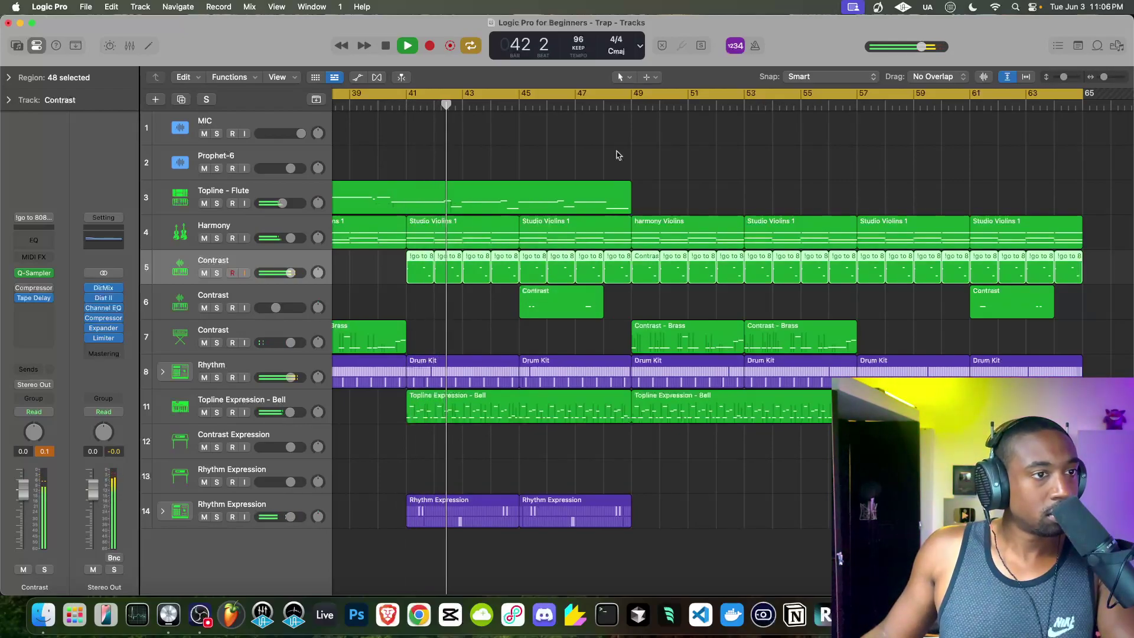
scroll(618, 155, right, 1)
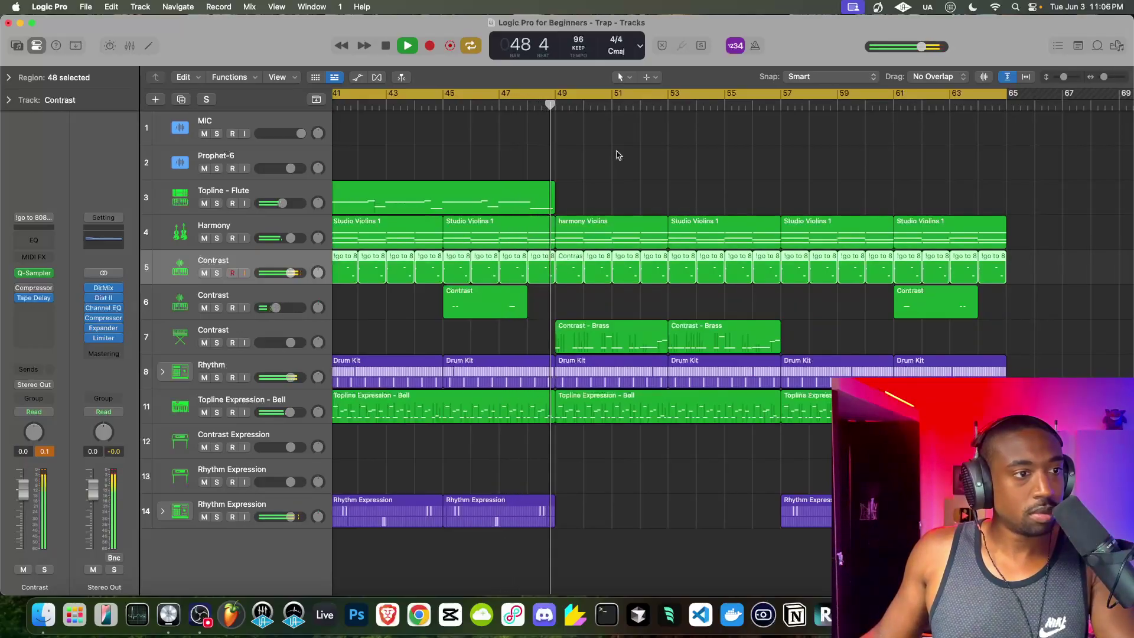
scroll(616, 155, right, 3)
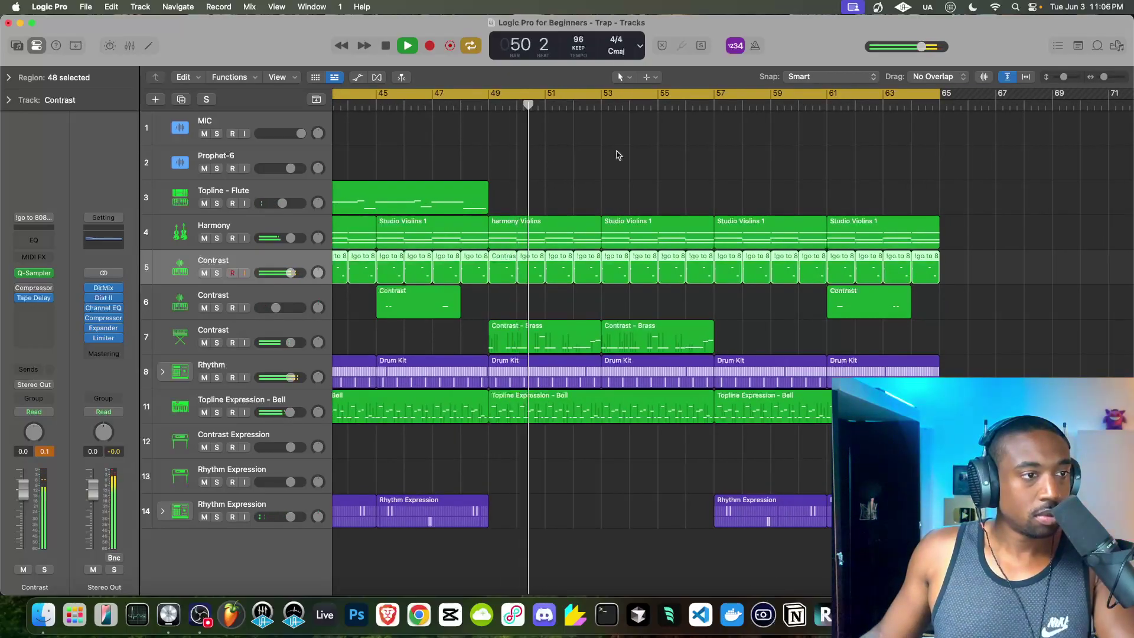
scroll(617, 155, right, 2)
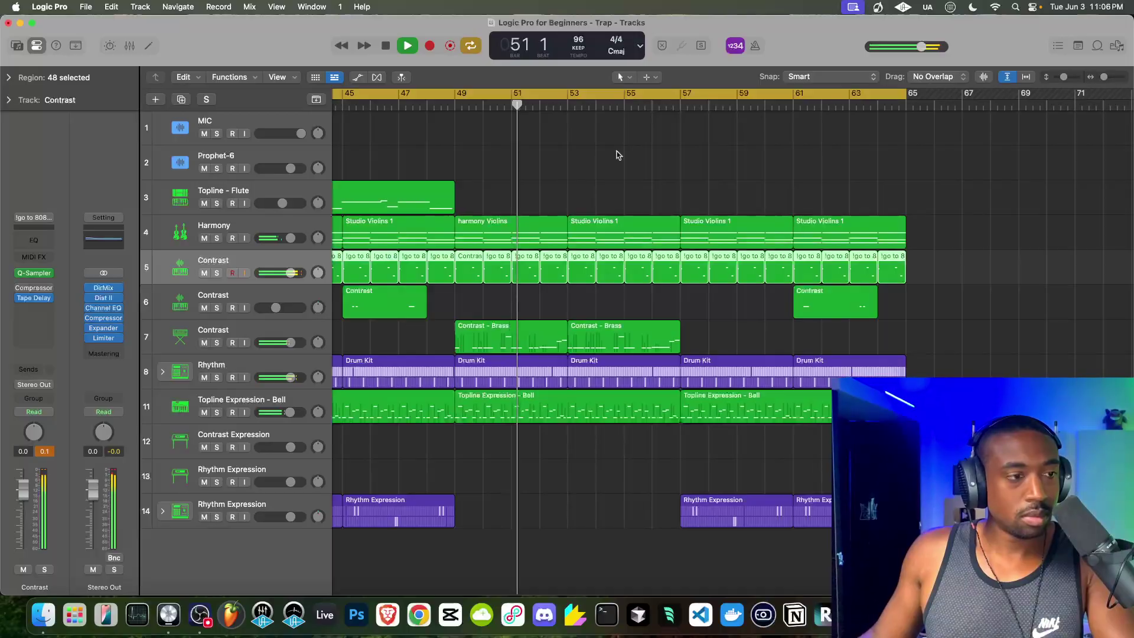
scroll(617, 155, right, 2)
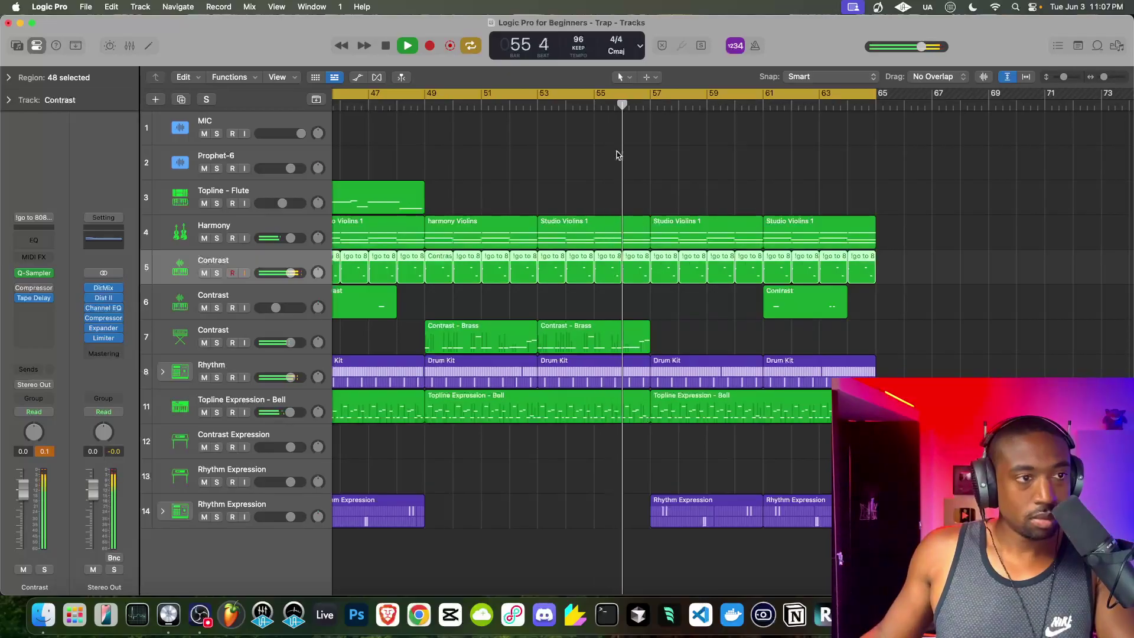
key(space)
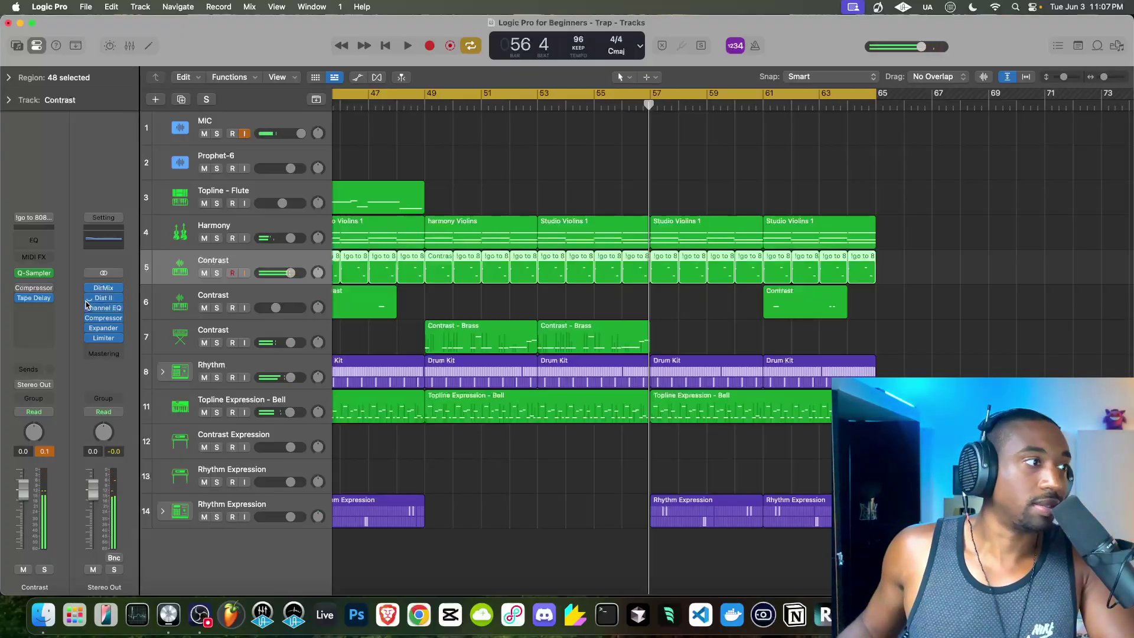